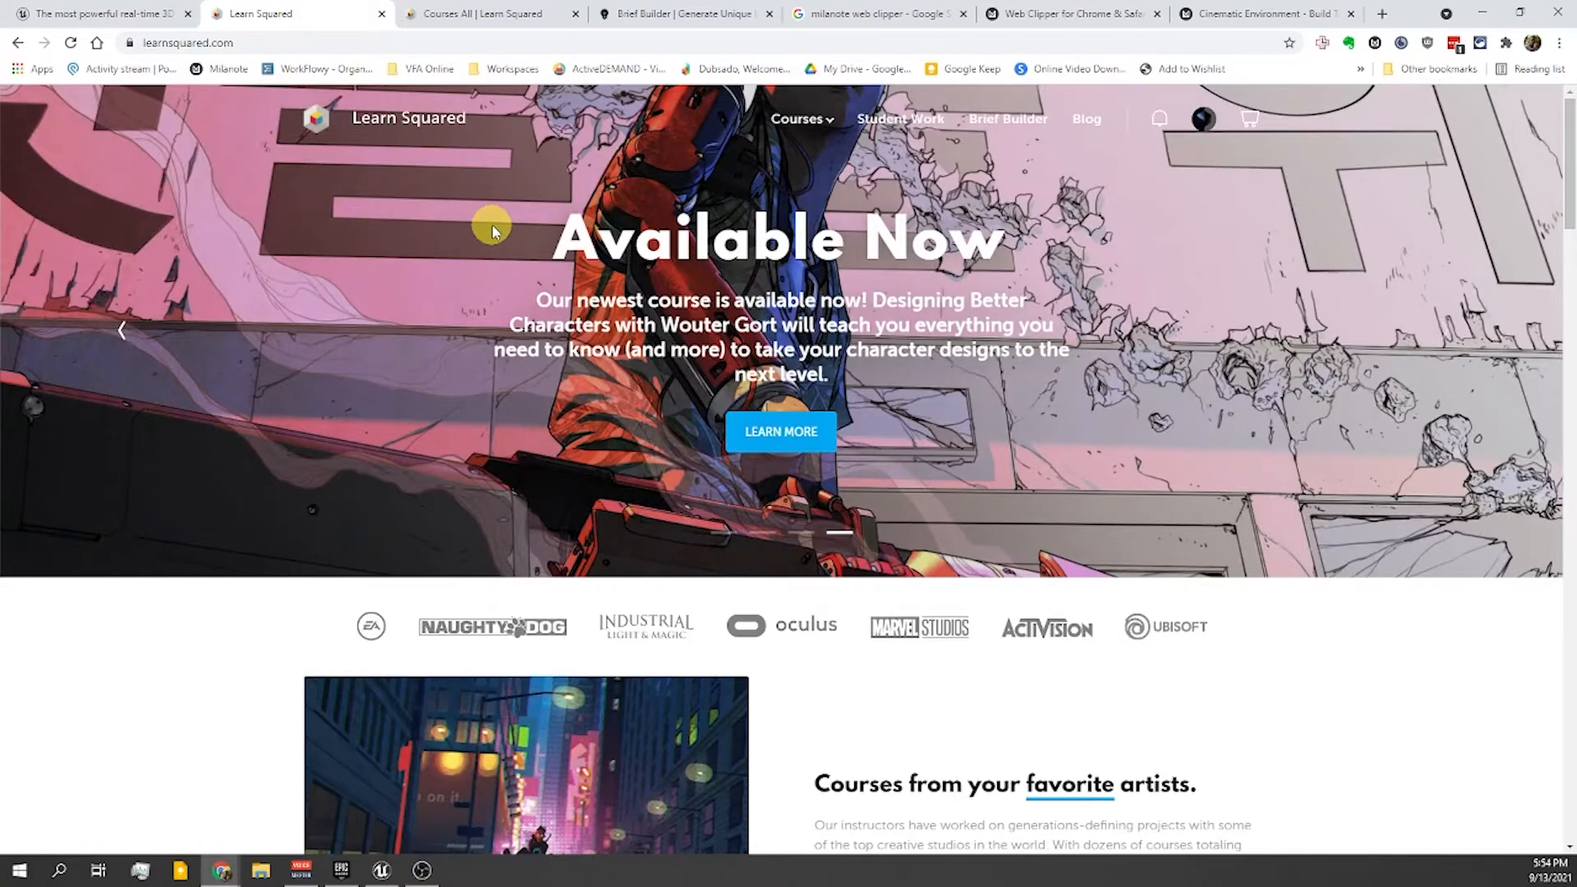
- Generate new concepts in Brief Builder until one comes up with the theme Feudal, location Castle and ambience Uninhabitable
{"action": "left_click", "coordinate": [460, 14]}
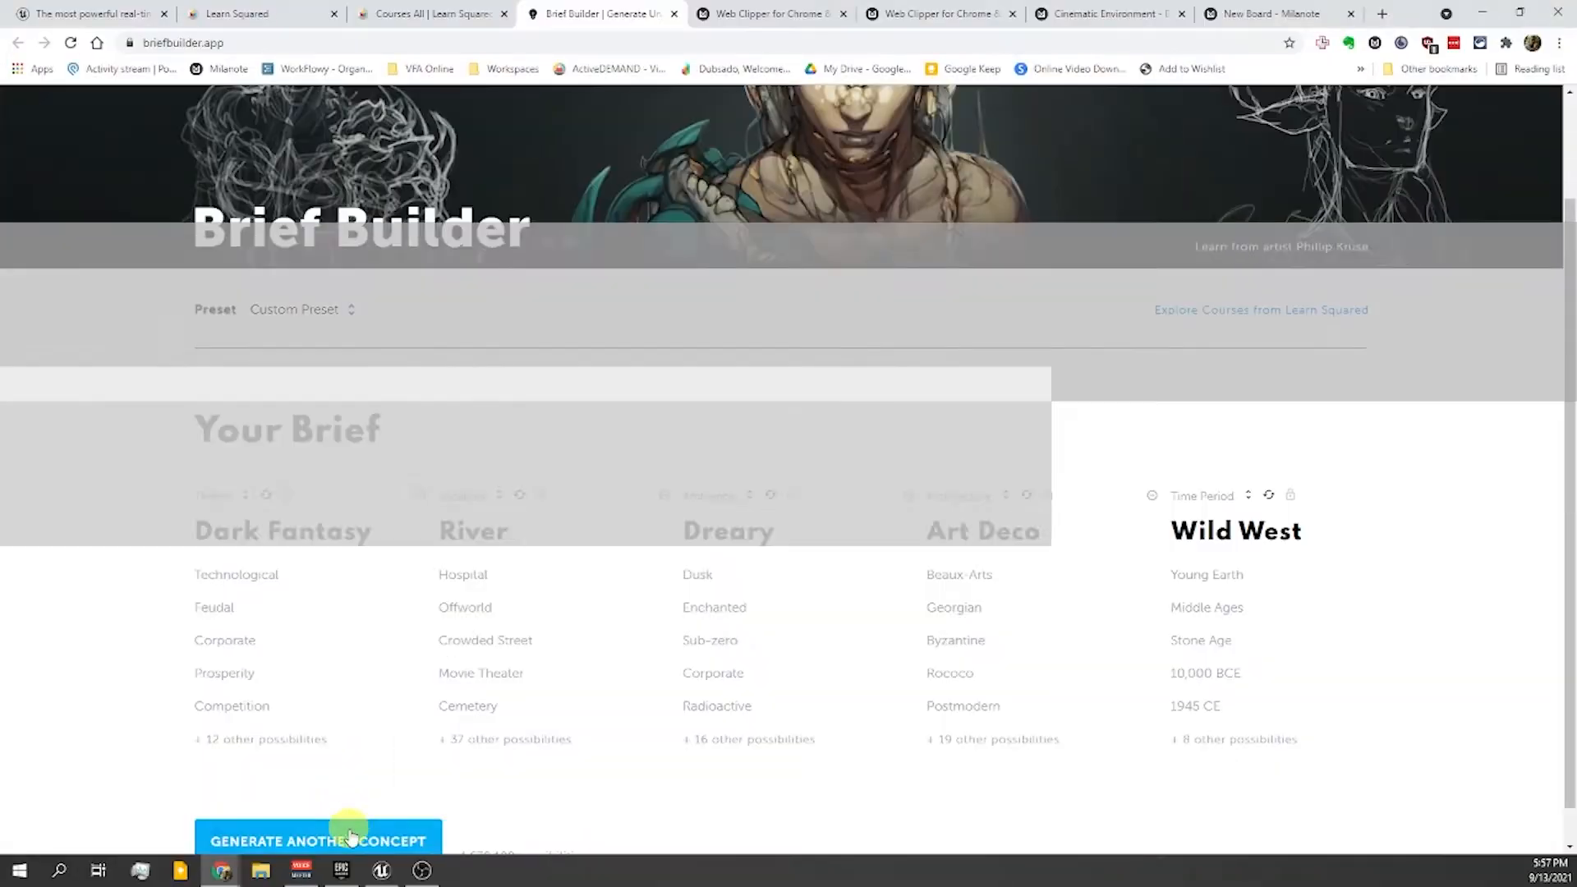
{"action": "left_click", "coordinate": [347, 839]}
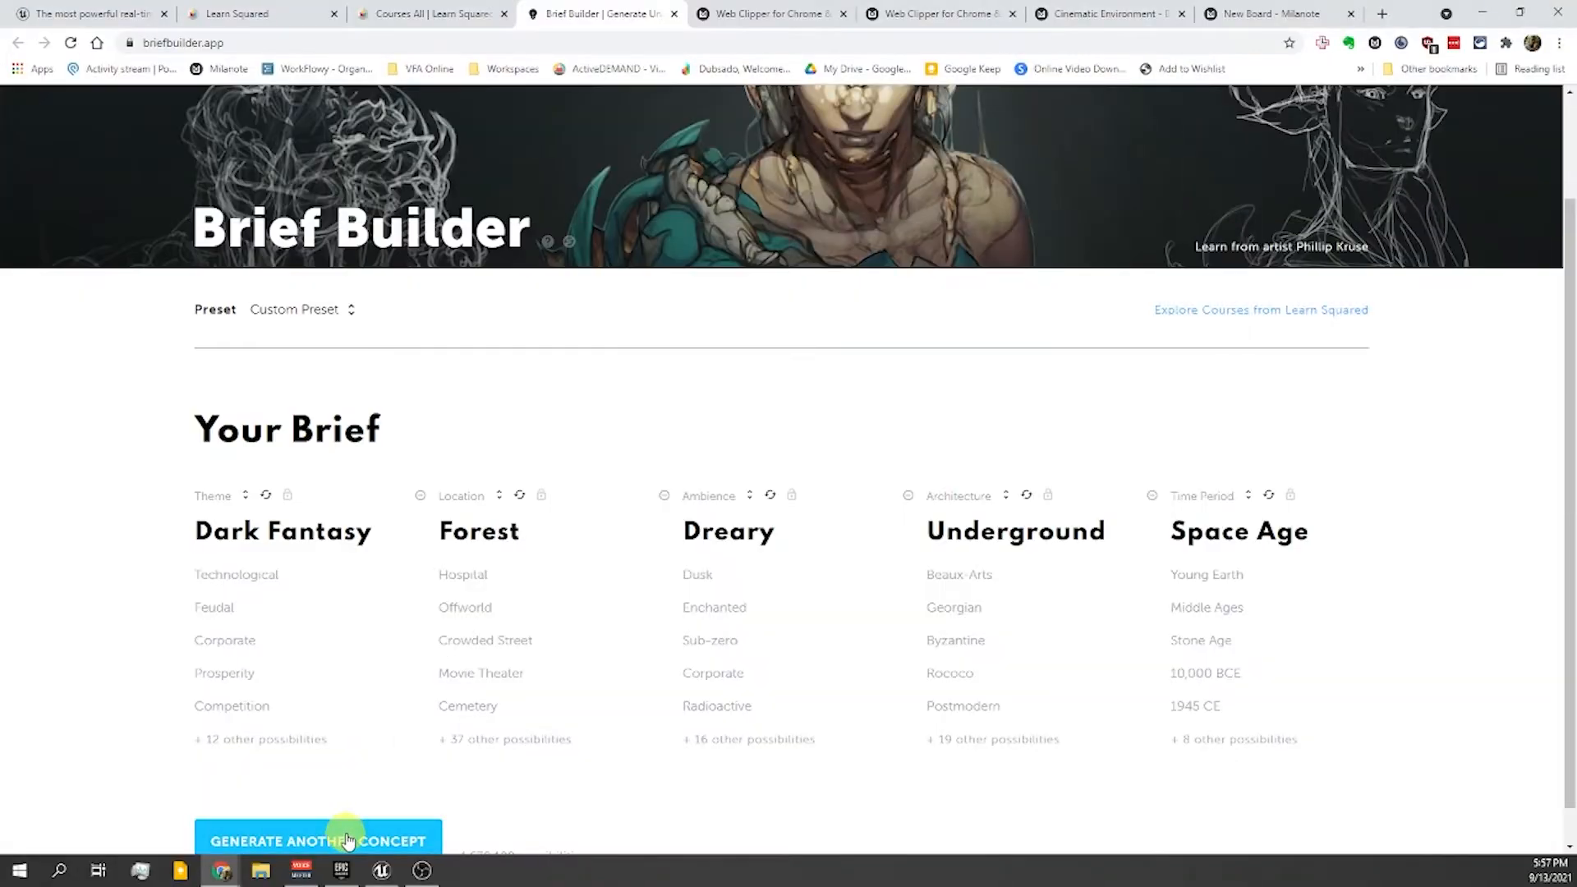
{"action": "left_click", "coordinate": [368, 837]}
{"action": "left_click", "coordinate": [357, 835]}
{"action": "left_click", "coordinate": [357, 836]}
{"action": "left_click", "coordinate": [357, 836]}
{"action": "left_click", "coordinate": [358, 836]}
{"action": "left_click", "coordinate": [358, 836]}
{"action": "left_click", "coordinate": [359, 838]}
{"action": "left_click", "coordinate": [358, 838]}
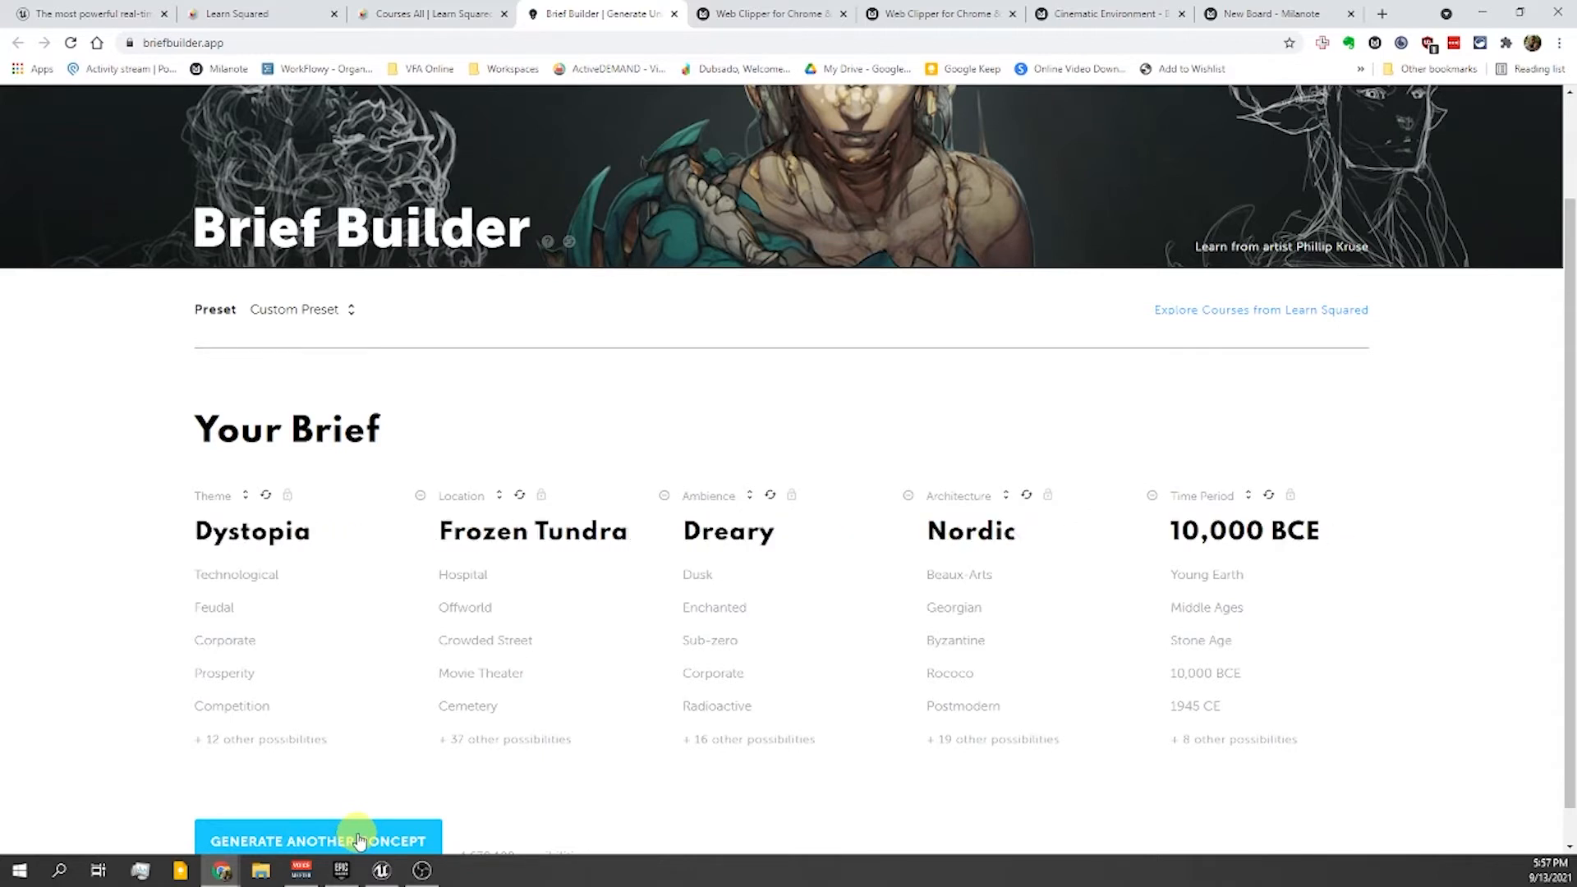
{"action": "left_click", "coordinate": [358, 838]}
{"action": "left_click", "coordinate": [358, 838]}
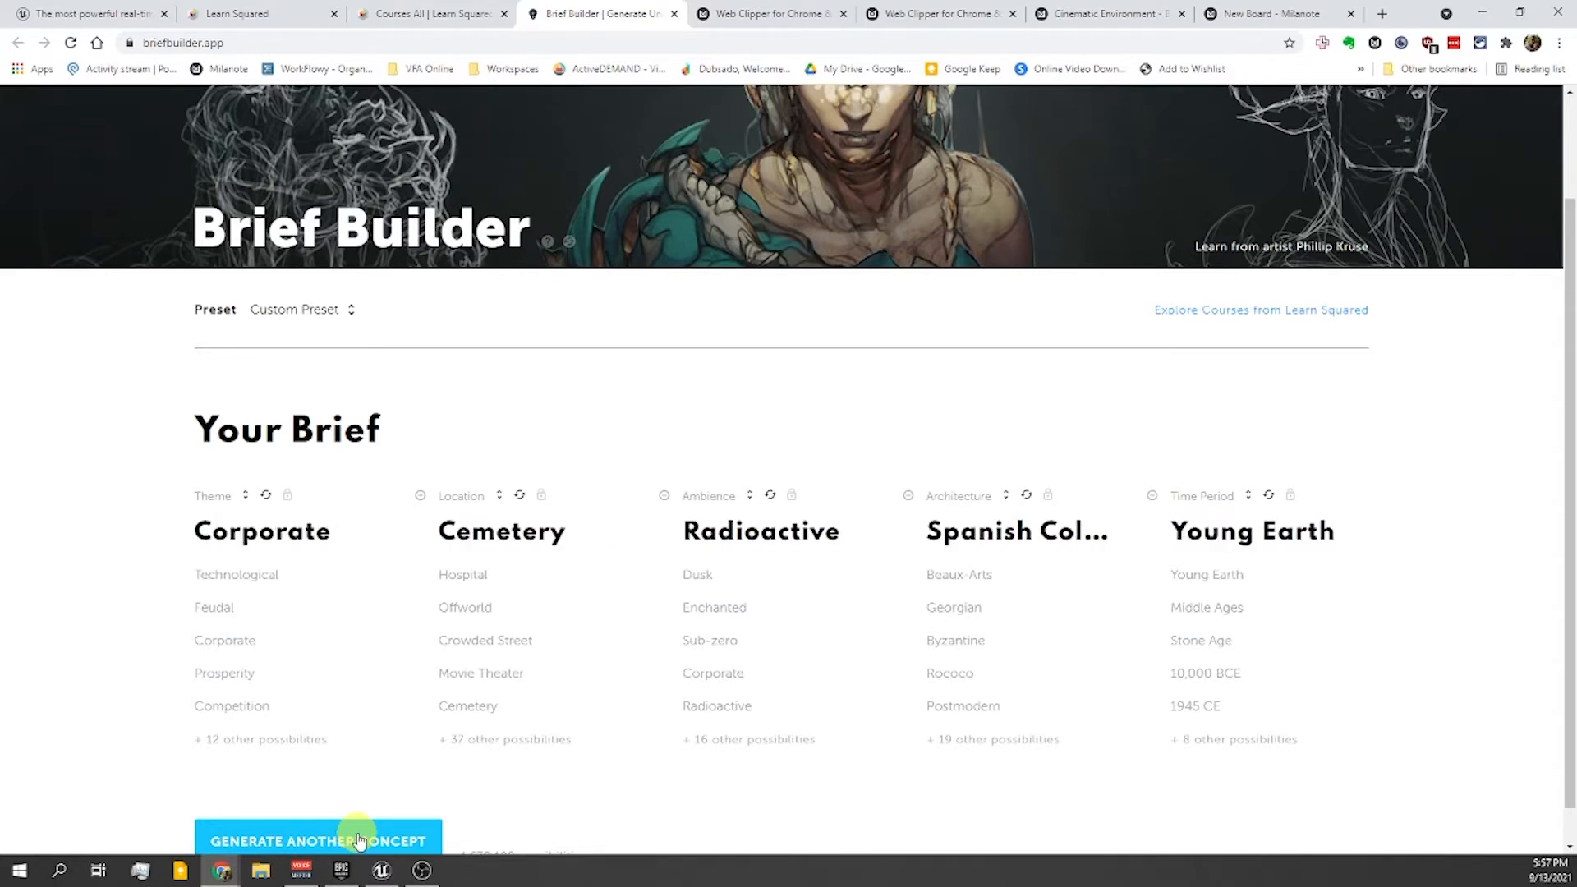
{"action": "left_click", "coordinate": [358, 838]}
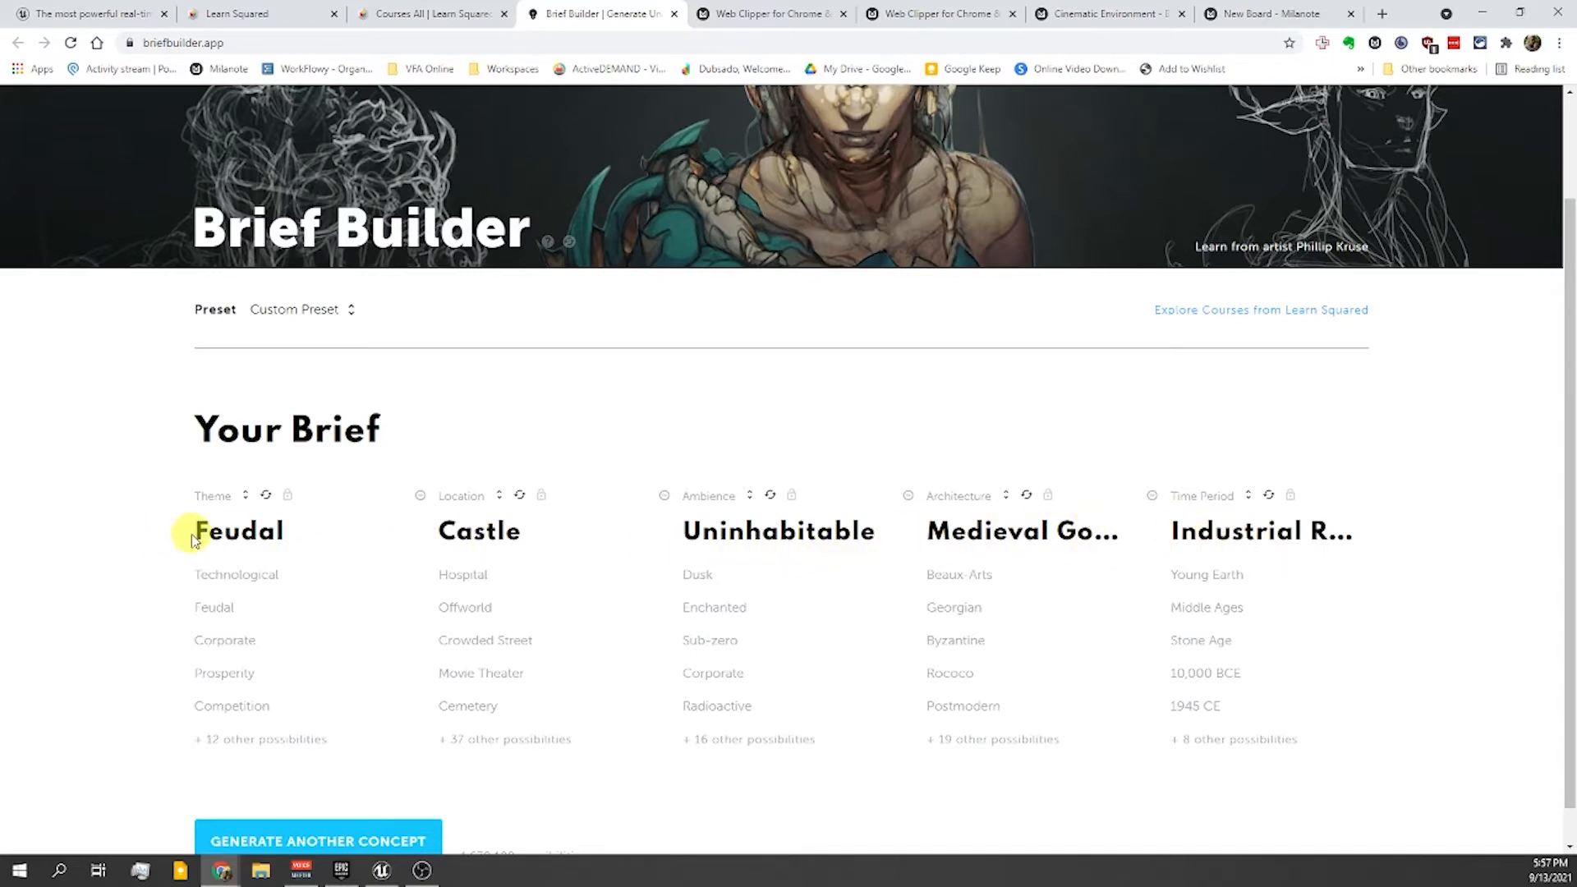
- Capture the Your Brief heading and its row of five chosen terms with the Lightshot extension and copy the screenshot
{"action": "left_click", "coordinate": [1505, 43]}
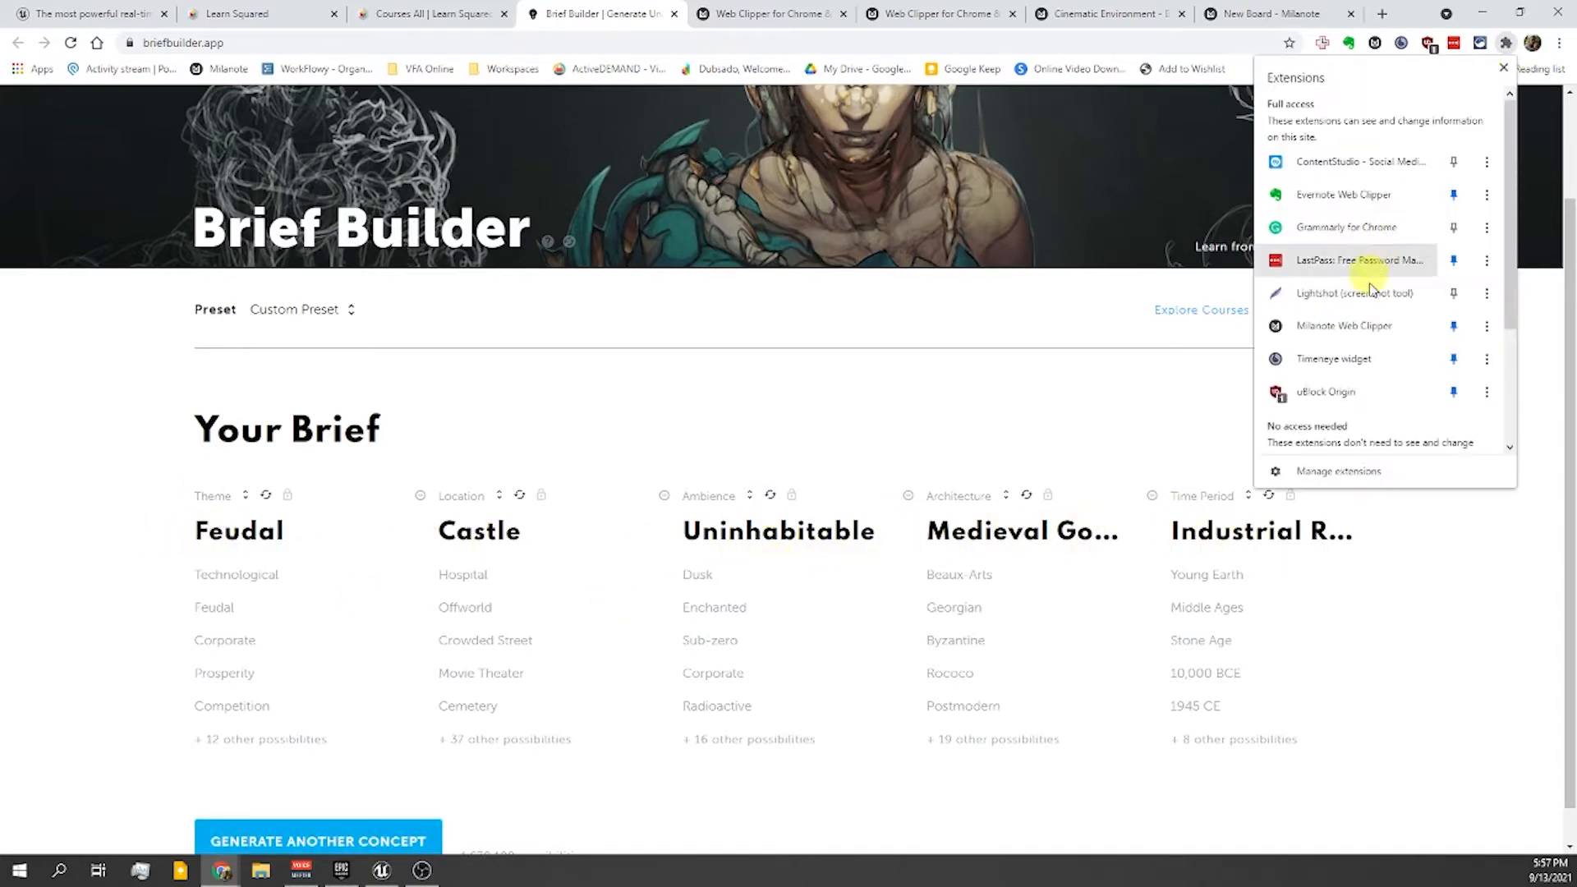
{"action": "left_click", "coordinate": [1347, 261]}
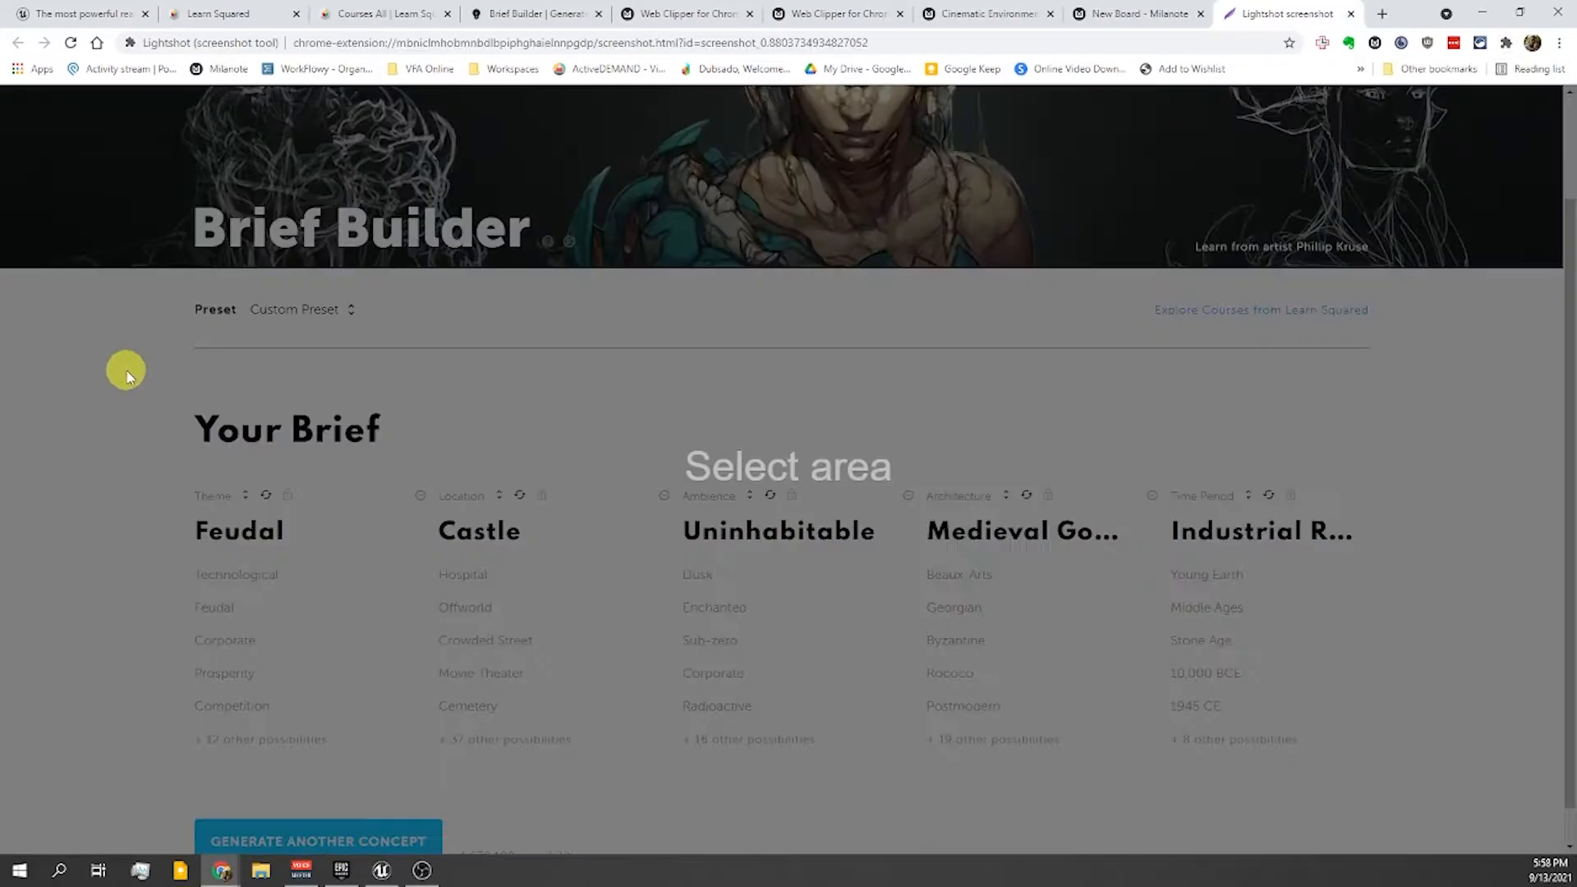
{"action": "left_click_drag", "start_coordinate": [131, 363], "coordinate": [1397, 556]}
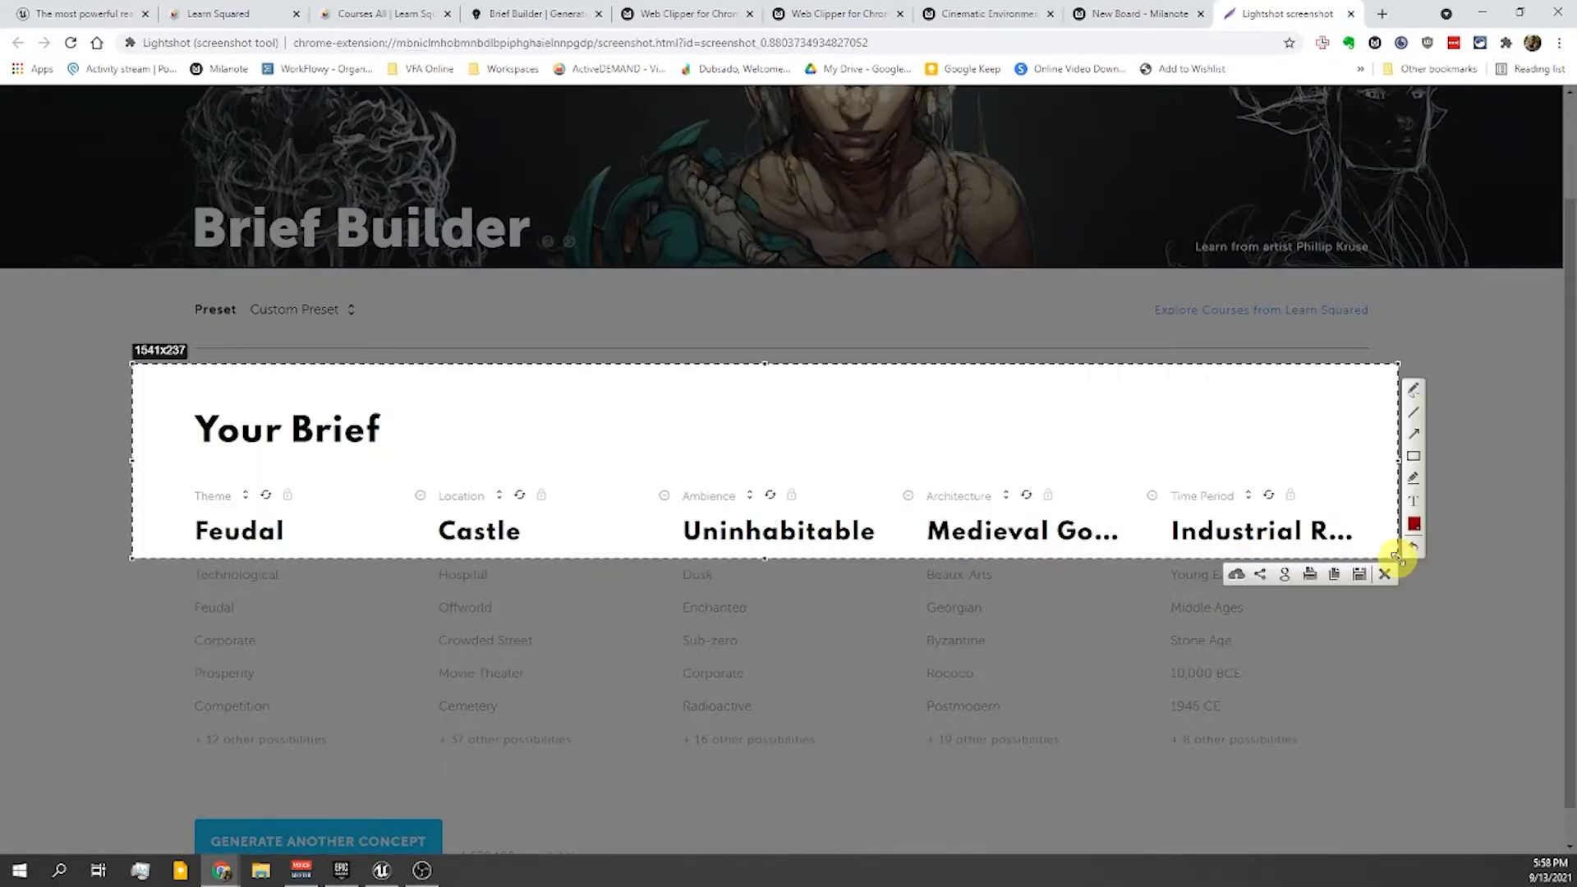
{"action": "left_click", "coordinate": [1334, 574]}
- Paste the brief screenshot onto the new Milanote board, place it in the upper-left corner, and title the board "Feudal Castle - Mood Board"
{"action": "key", "text": "ctrl+v"}
{"action": "left_click_drag", "start_coordinate": [1374, 225], "coordinate": [253, 236]}
{"action": "double_click", "coordinate": [256, 234]}
{"action": "left_click", "coordinate": [790, 138]}
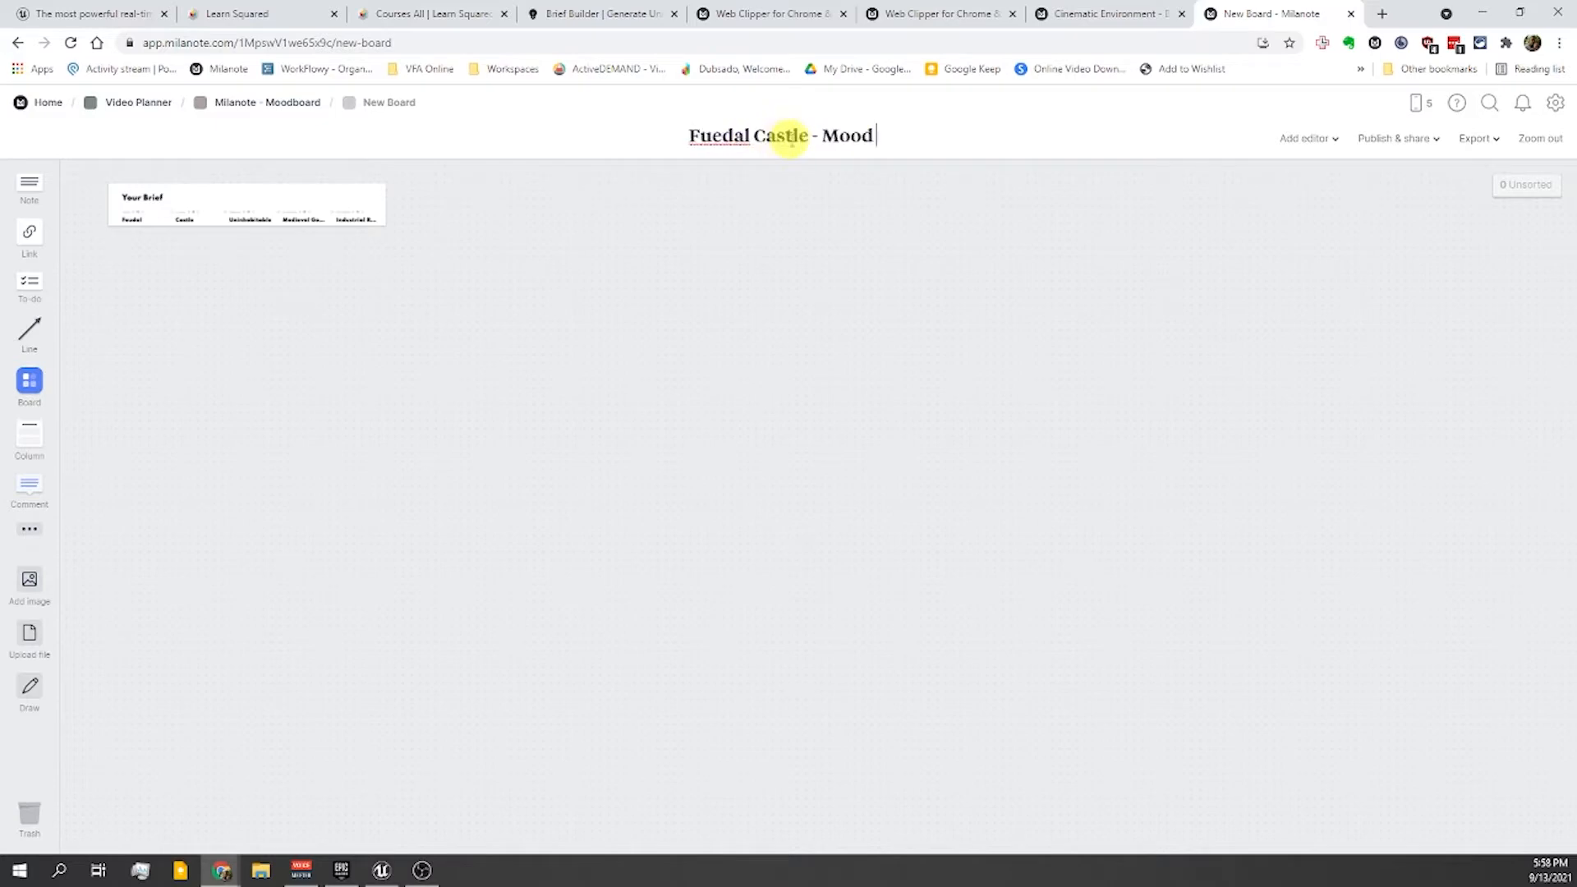
{"action": "right_click", "coordinate": [707, 134]}
- Search Google Images for feudal castle in a new browser tab
{"action": "key", "text": "ctrl+t"}
{"action": "type", "text": "fuea"}
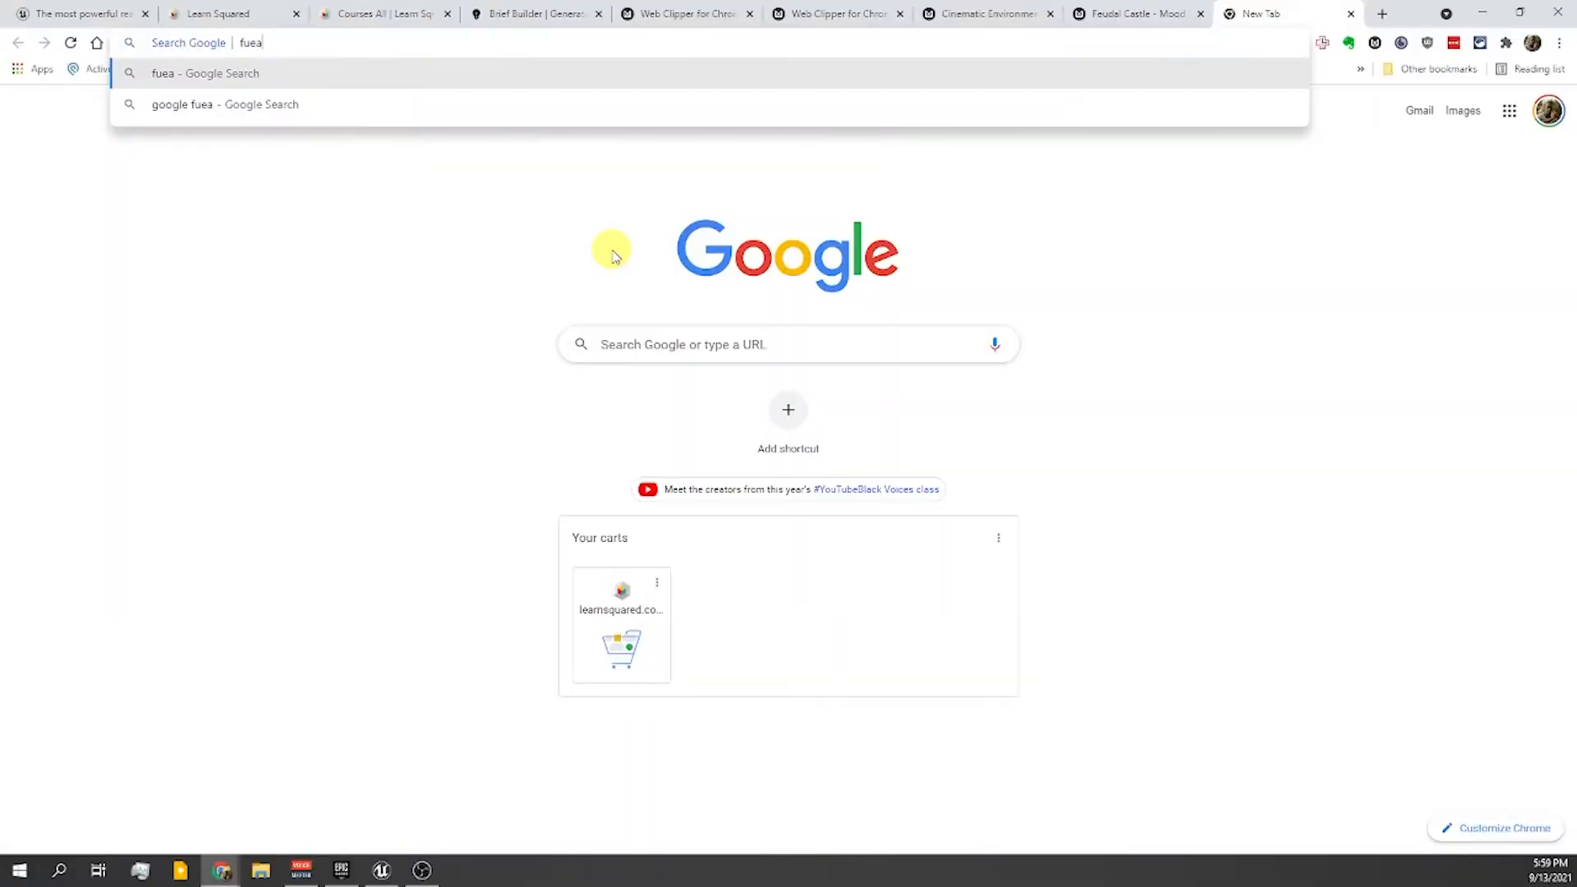
{"action": "type", "text": "al castle"}
{"action": "key", "text": "Return"}
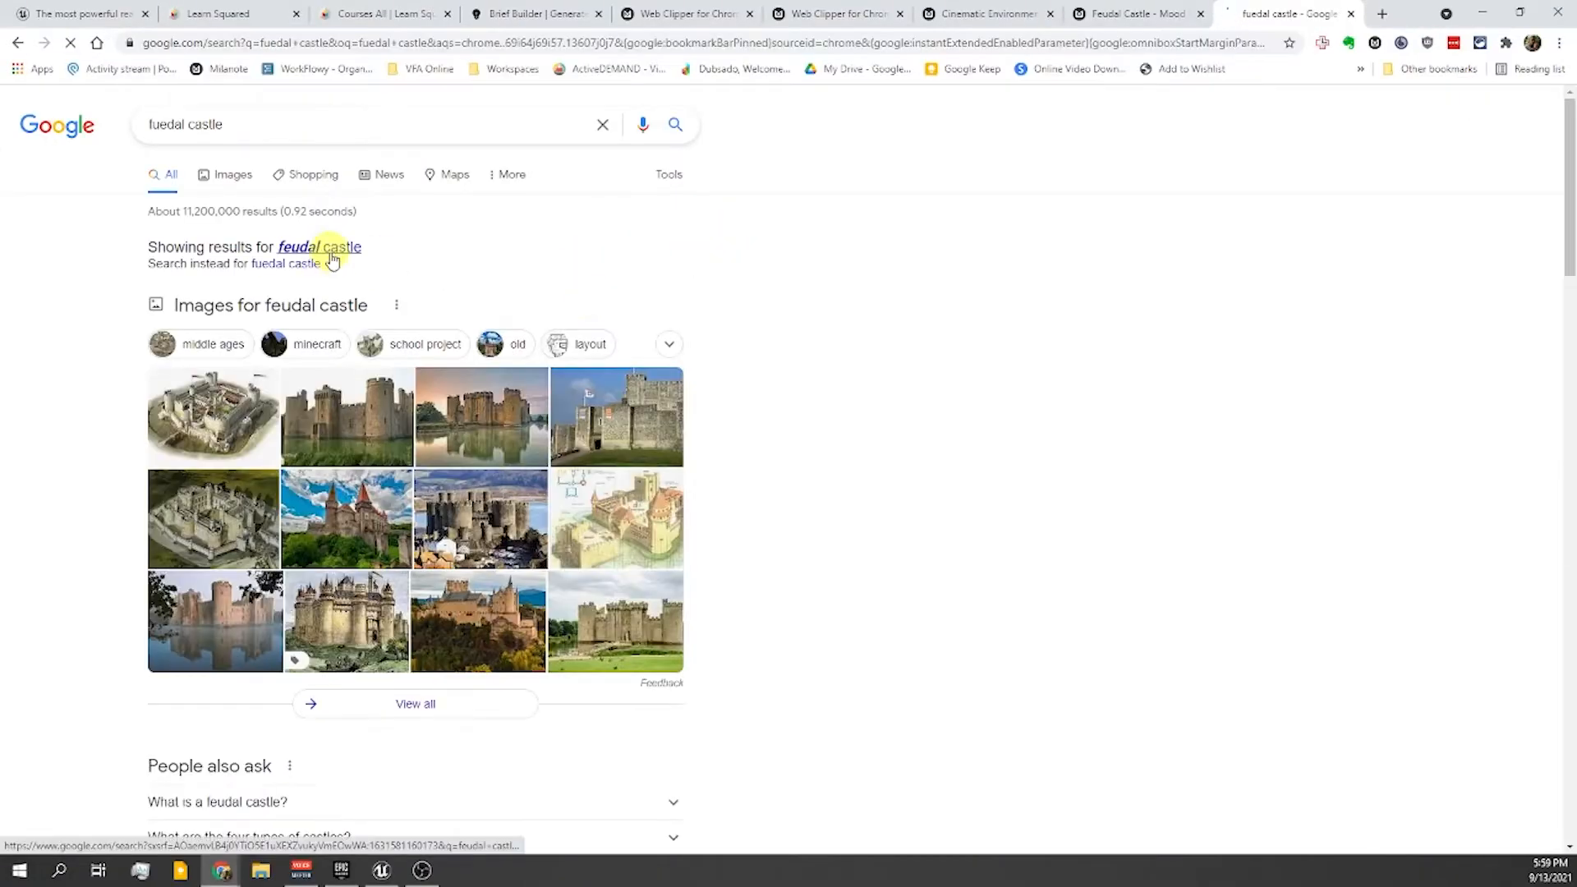
{"action": "left_click", "coordinate": [234, 174]}
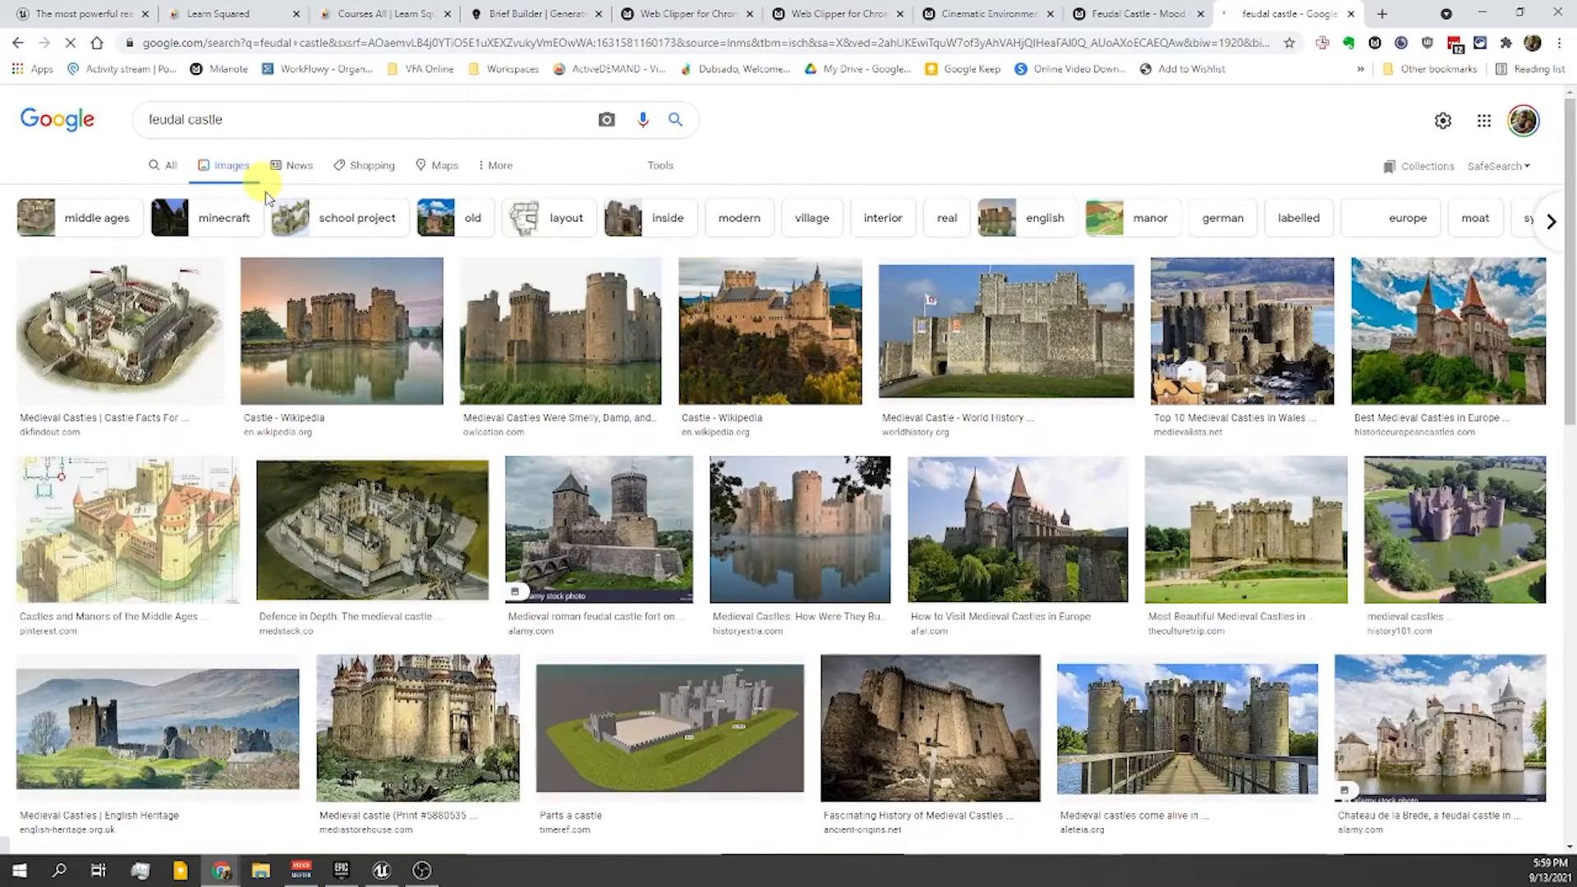
- Clip the castle search page to Feudal Castle - Mood Board with Milanote Web Clipper and place its card below the brief
{"action": "scroll", "coordinate": [572, 331], "scroll_direction": "down", "scroll_amount": 1}
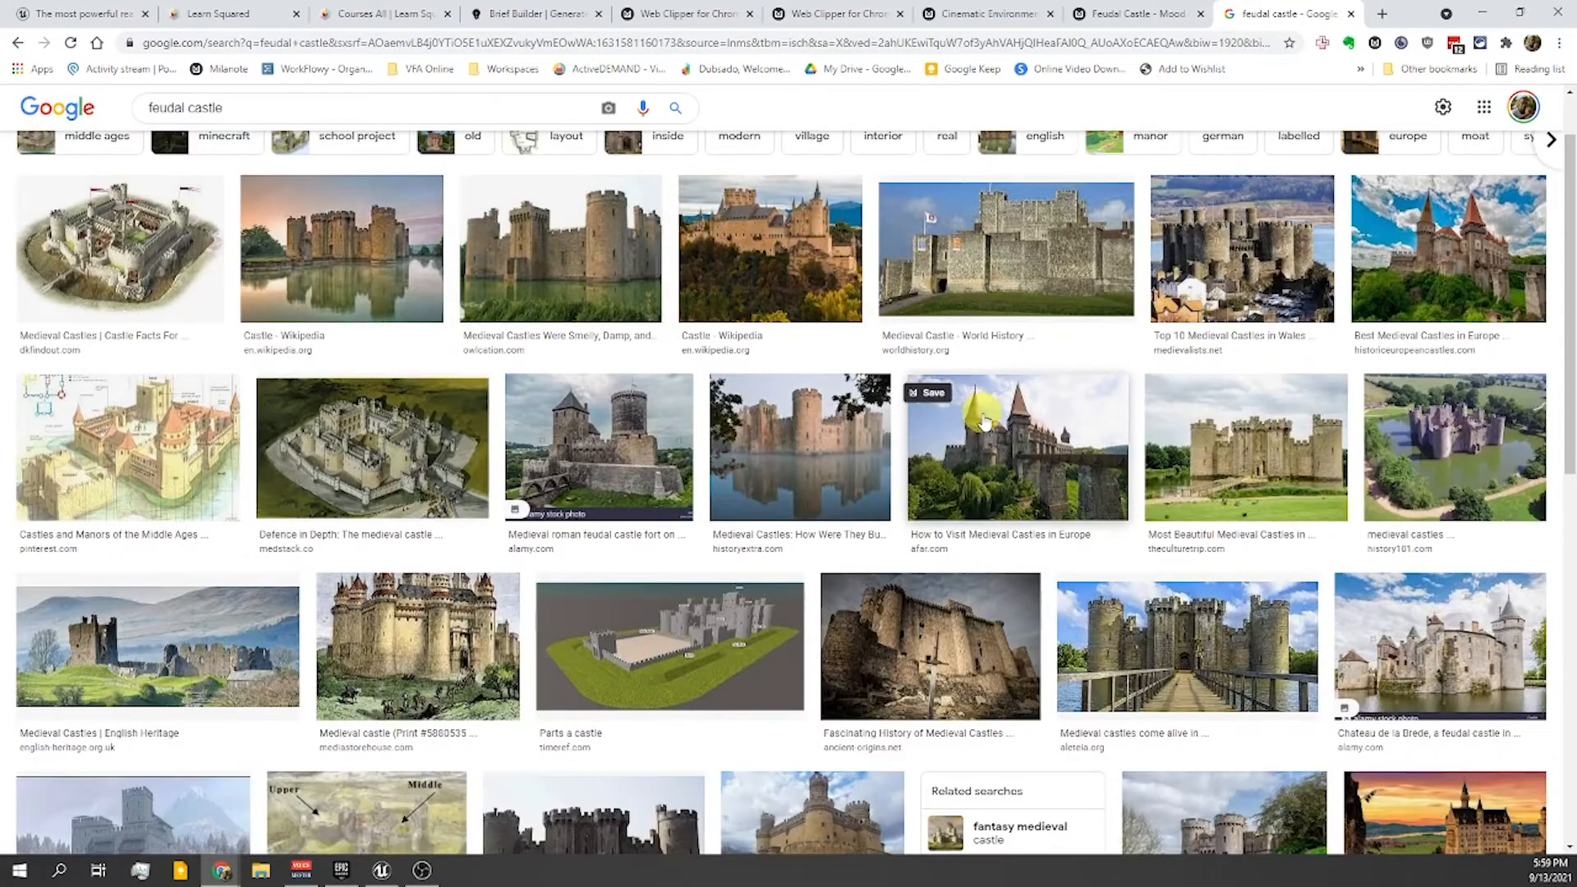
{"action": "left_click", "coordinate": [807, 457]}
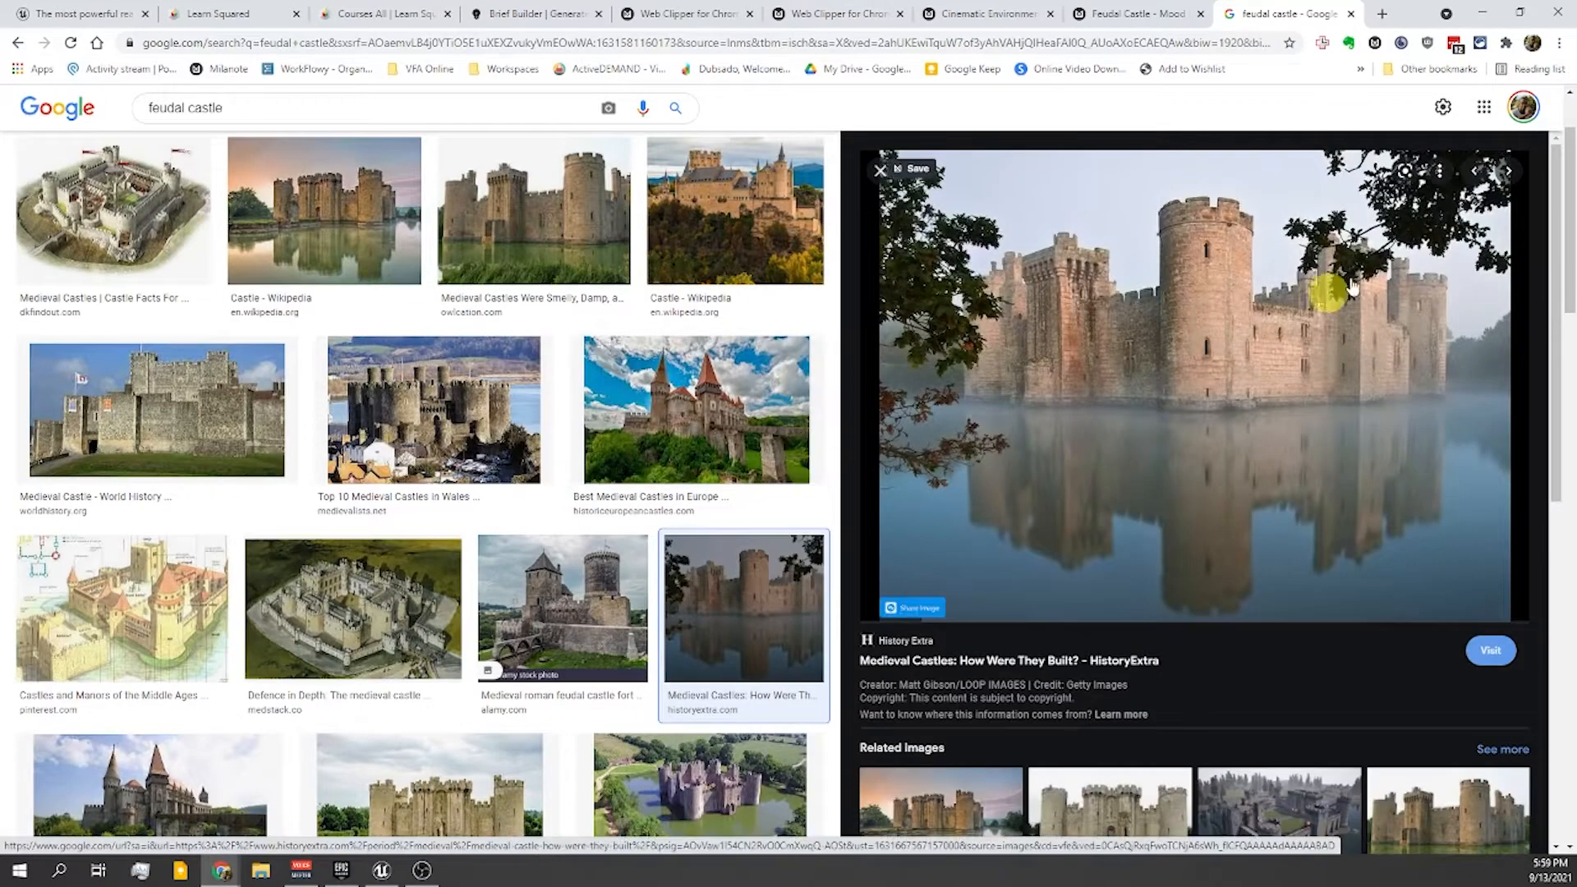
{"action": "left_click", "coordinate": [1376, 43]}
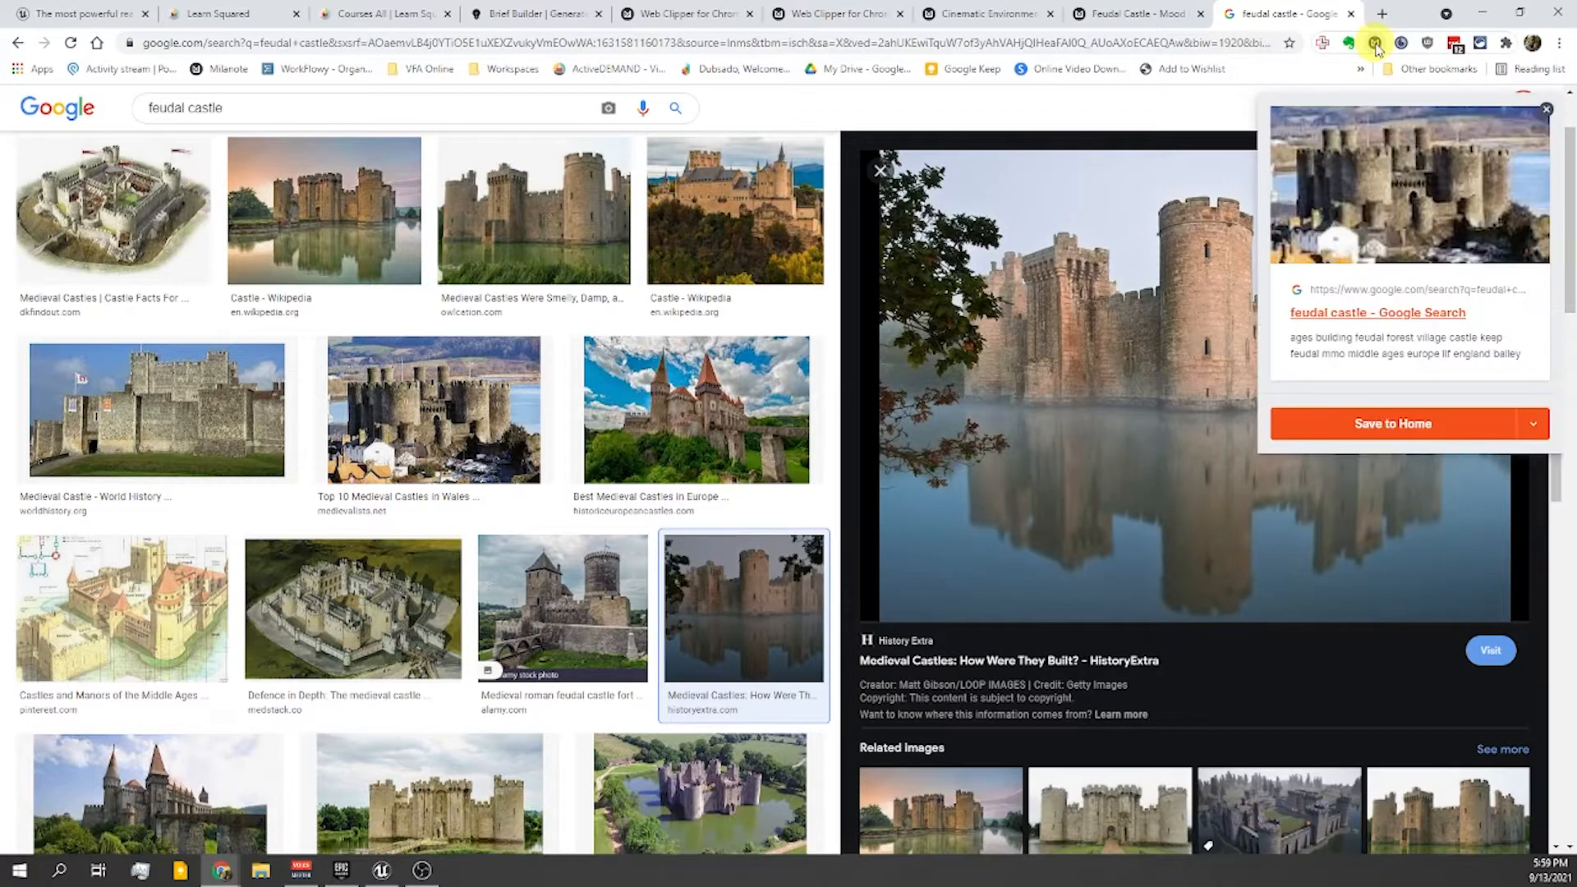
{"action": "left_click", "coordinate": [1534, 425]}
{"action": "left_click", "coordinate": [1441, 184]}
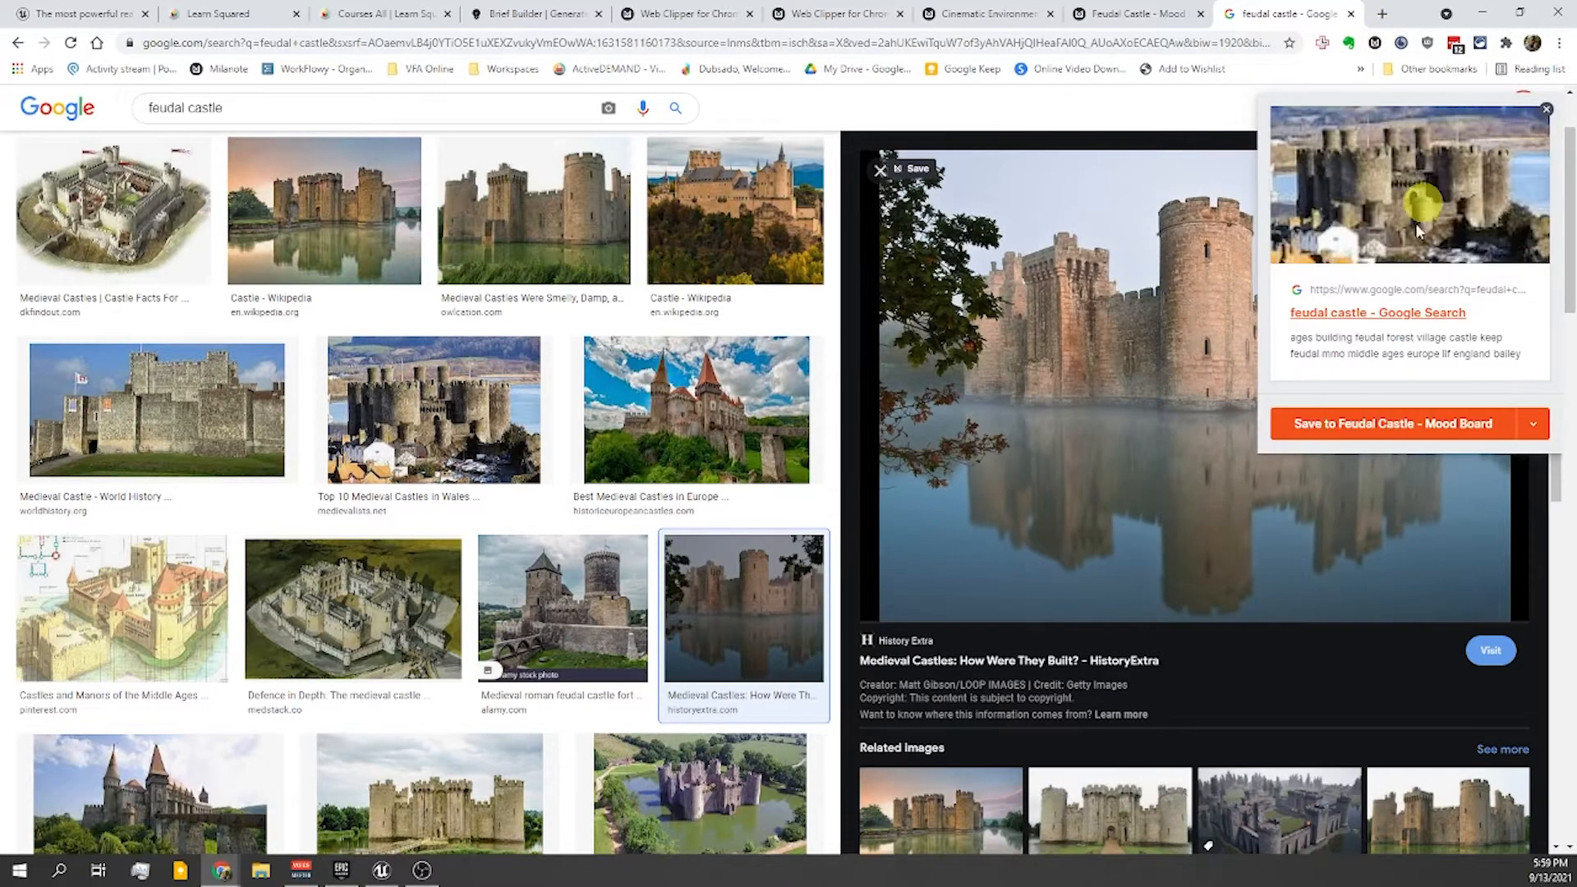
{"action": "left_click", "coordinate": [1370, 429]}
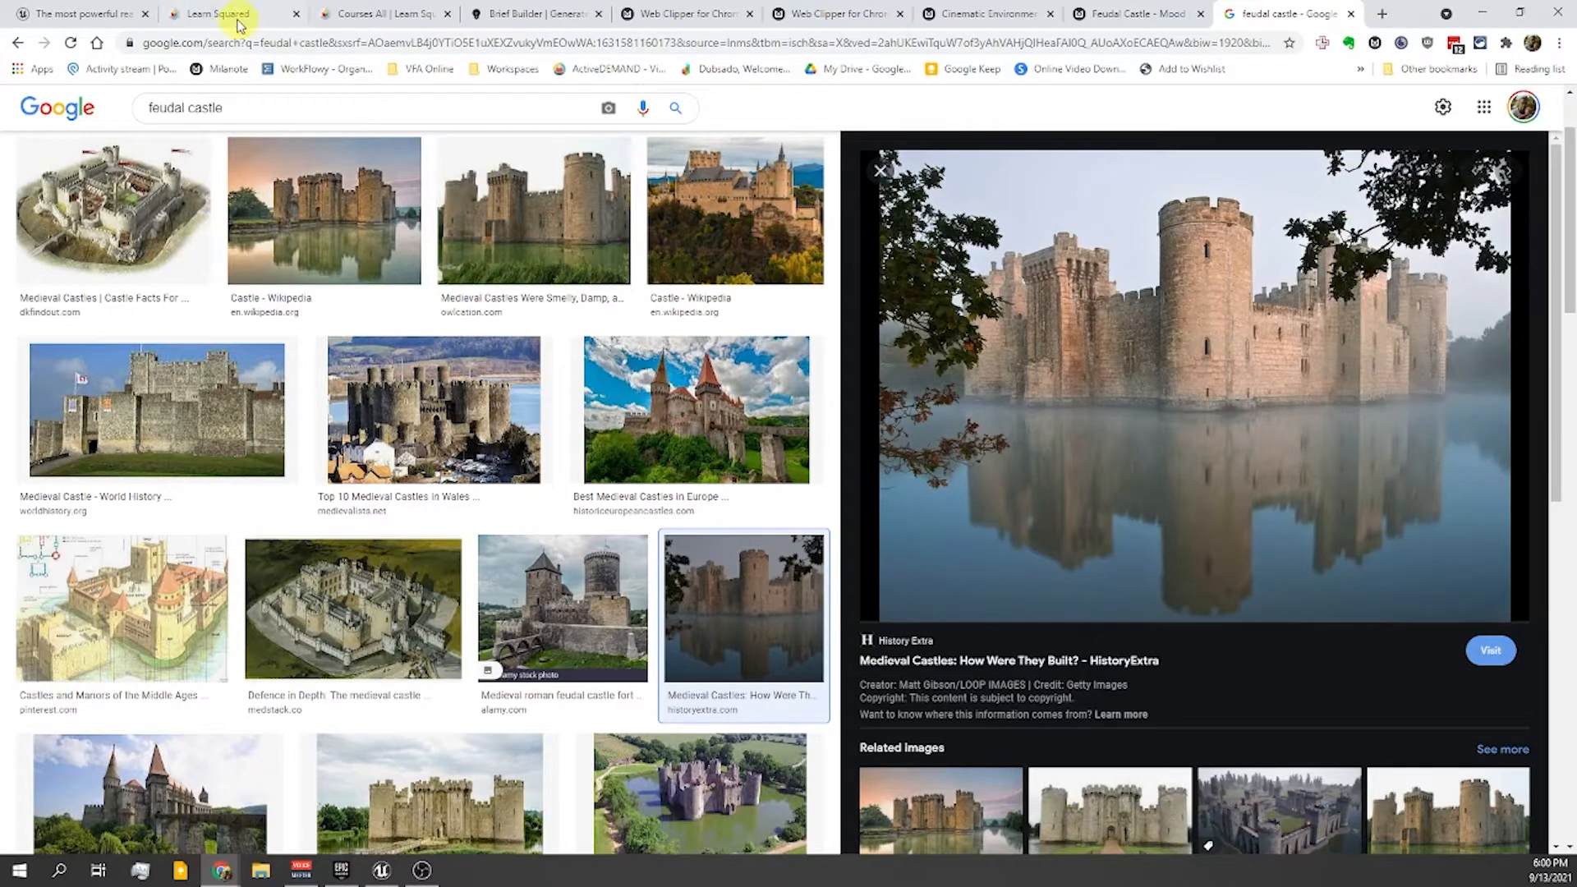
{"action": "left_click", "coordinate": [1141, 21]}
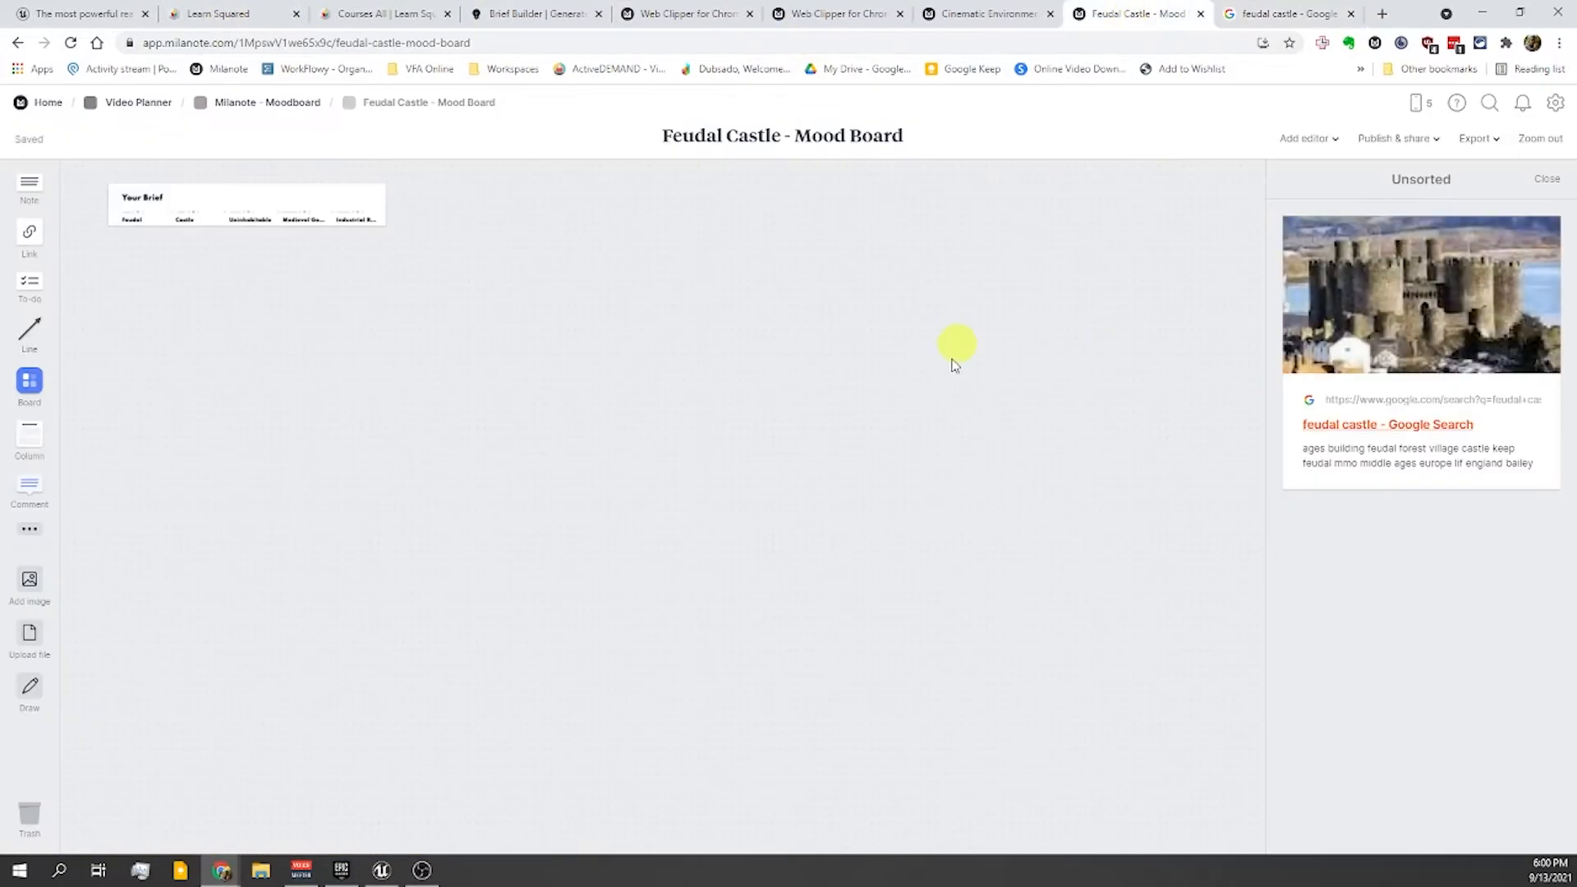
{"action": "left_click_drag", "start_coordinate": [1450, 317], "coordinate": [261, 338]}
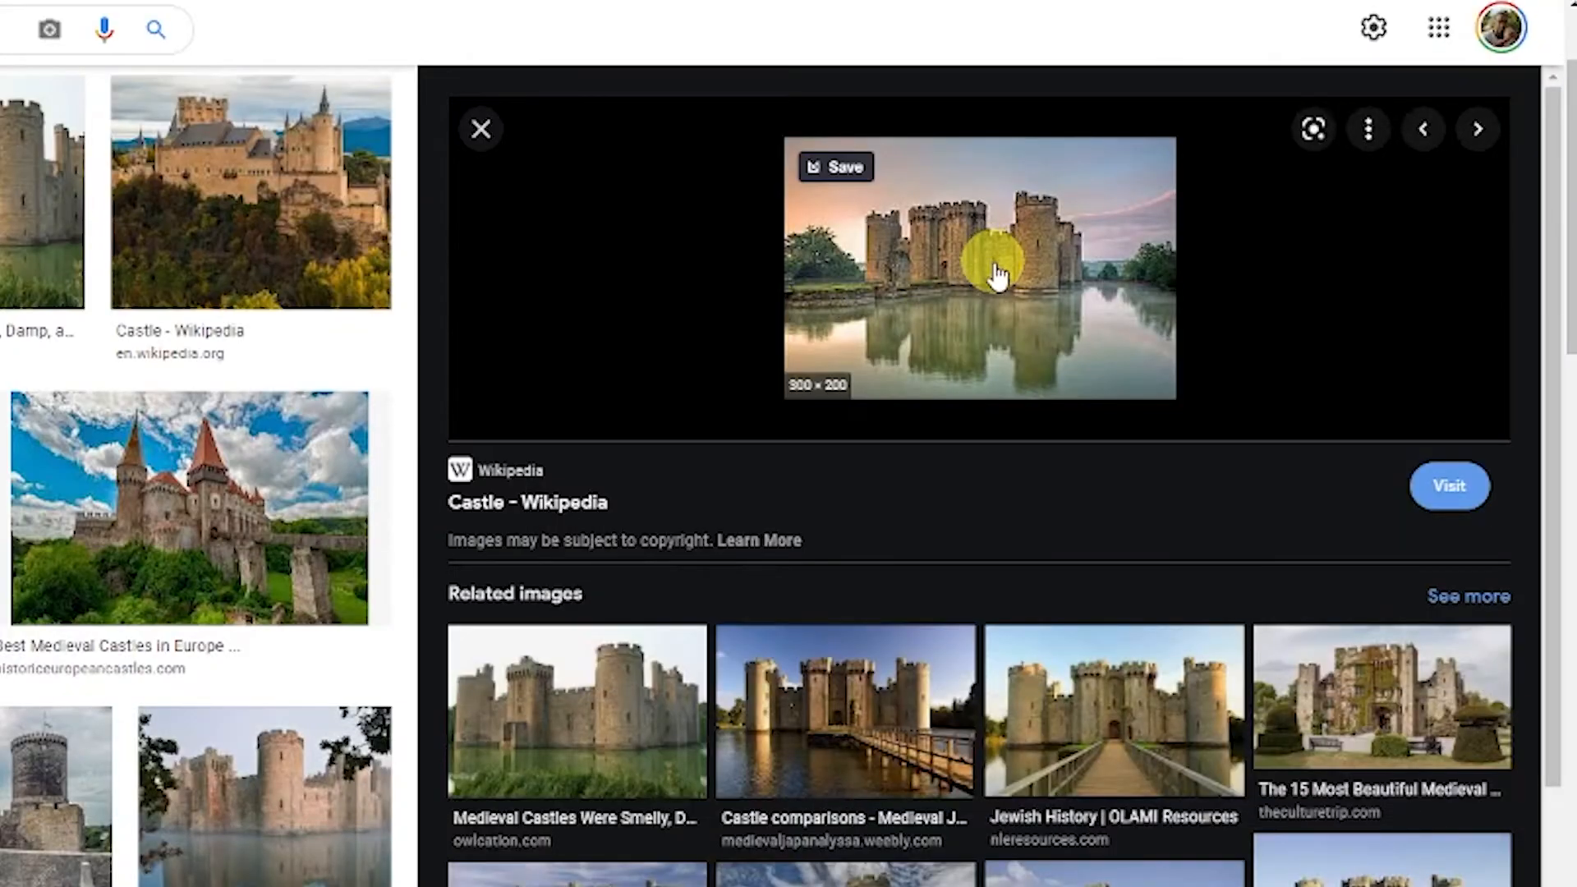
- Save the Wikipedia image of the moated castle at sunset to Feudal Castle - Mood Board and close its preview
{"action": "right_click", "coordinate": [1019, 282]}
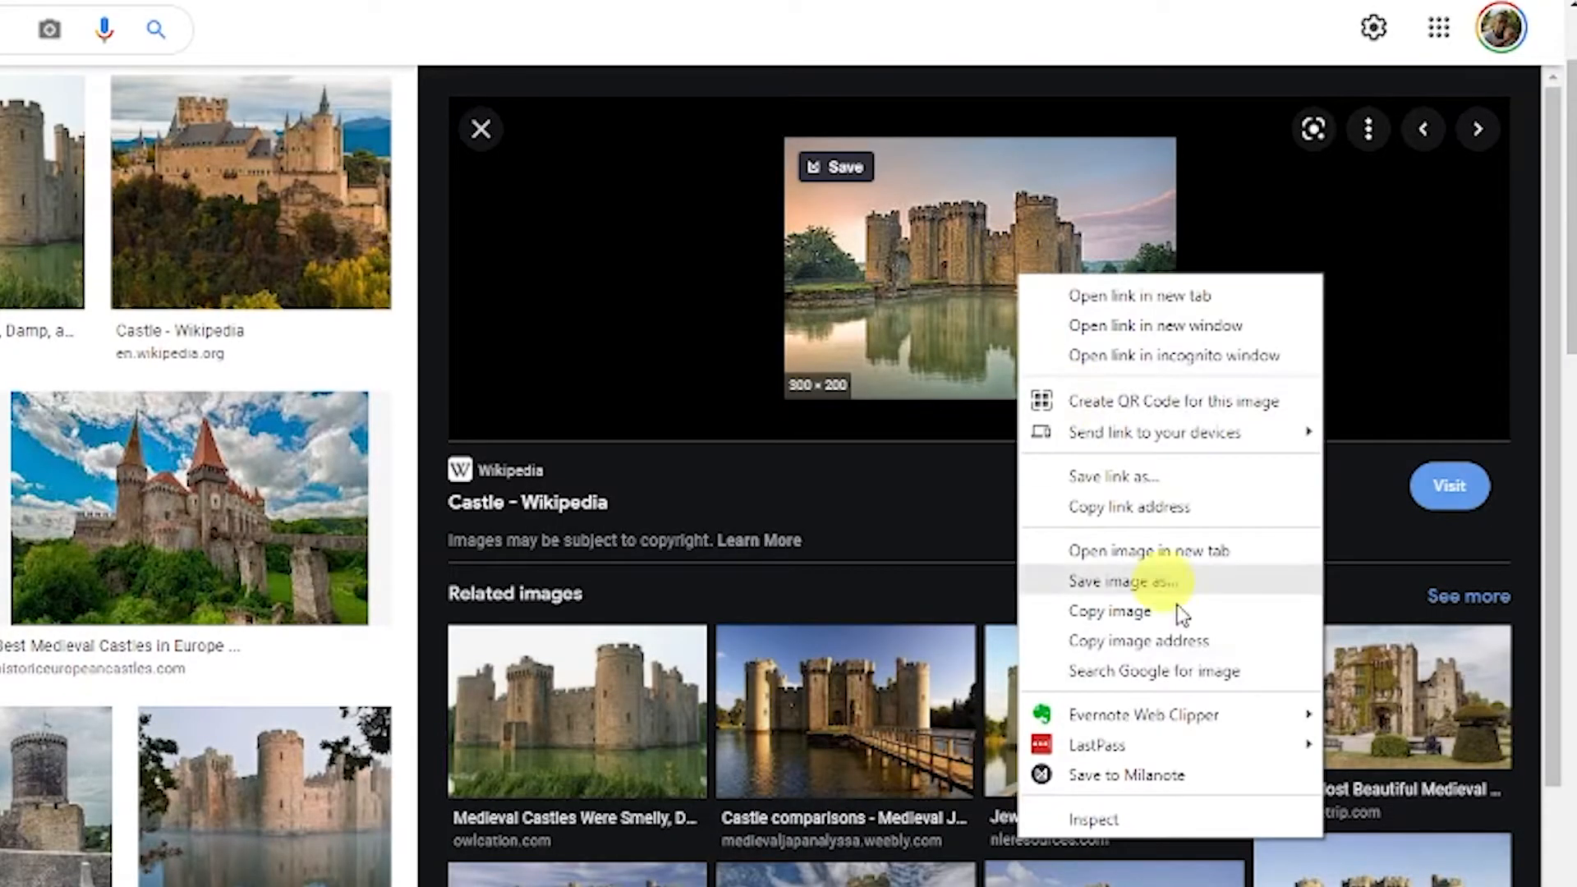
{"action": "left_click", "coordinate": [1200, 777]}
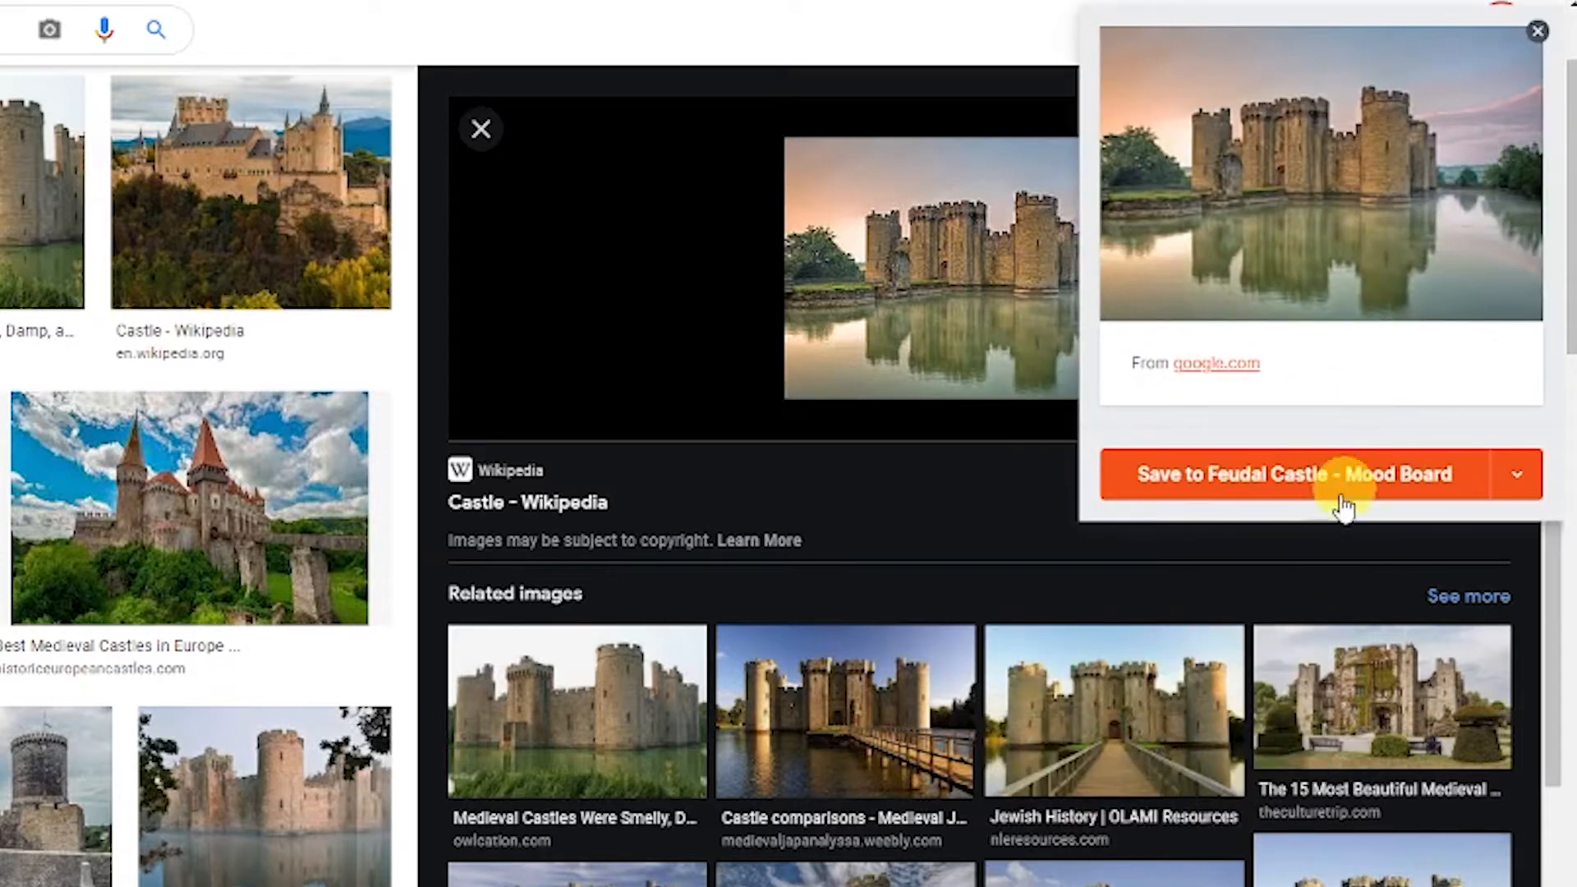
{"action": "left_click", "coordinate": [1300, 487]}
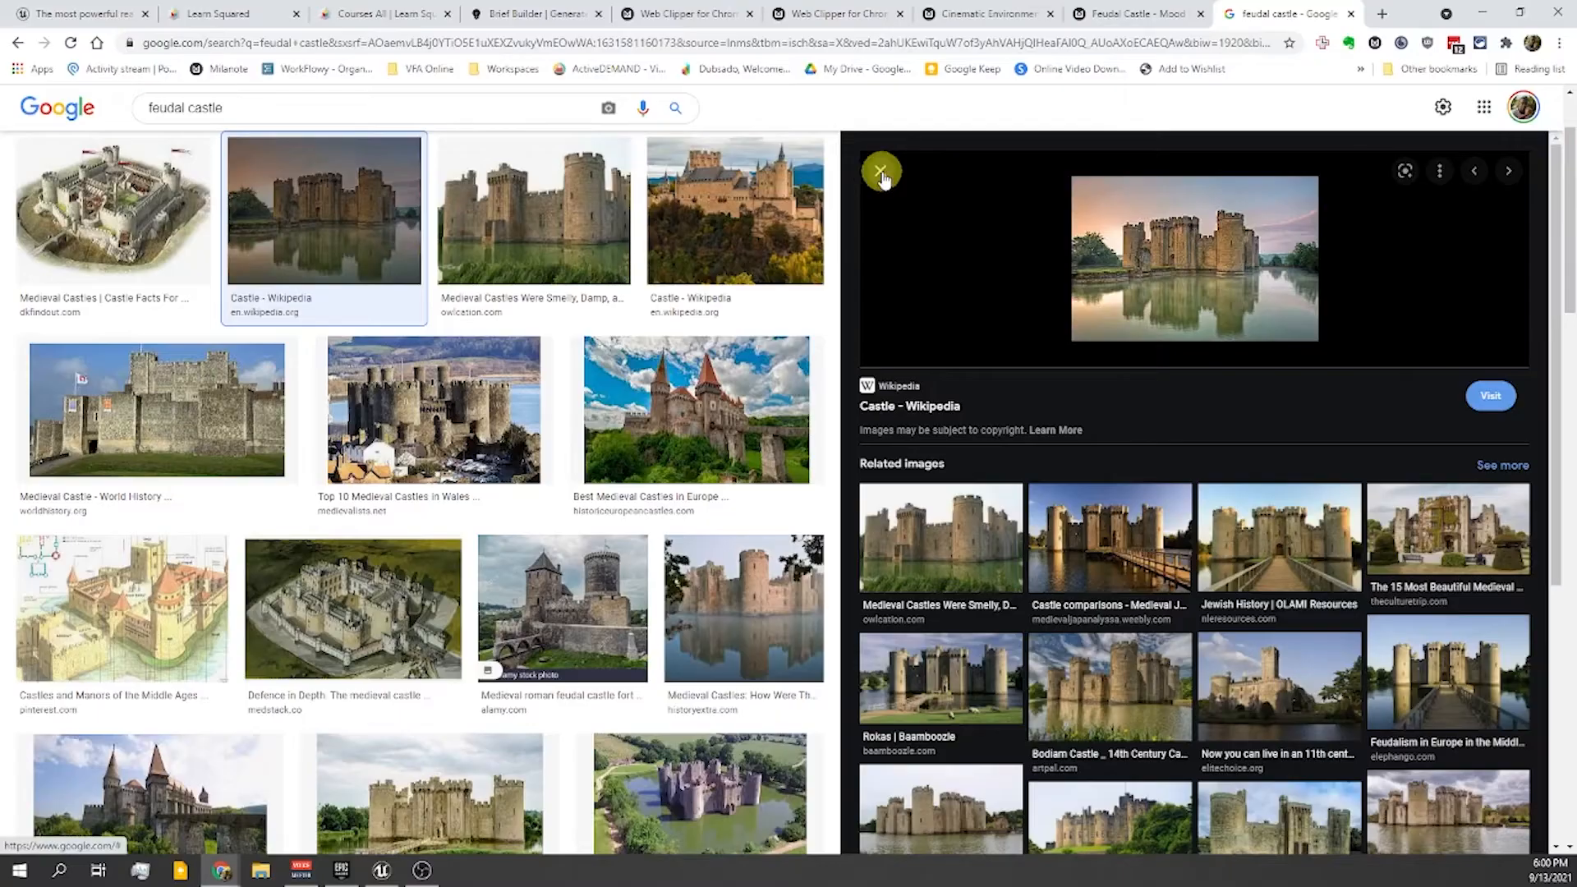
{"action": "left_click", "coordinate": [482, 129]}
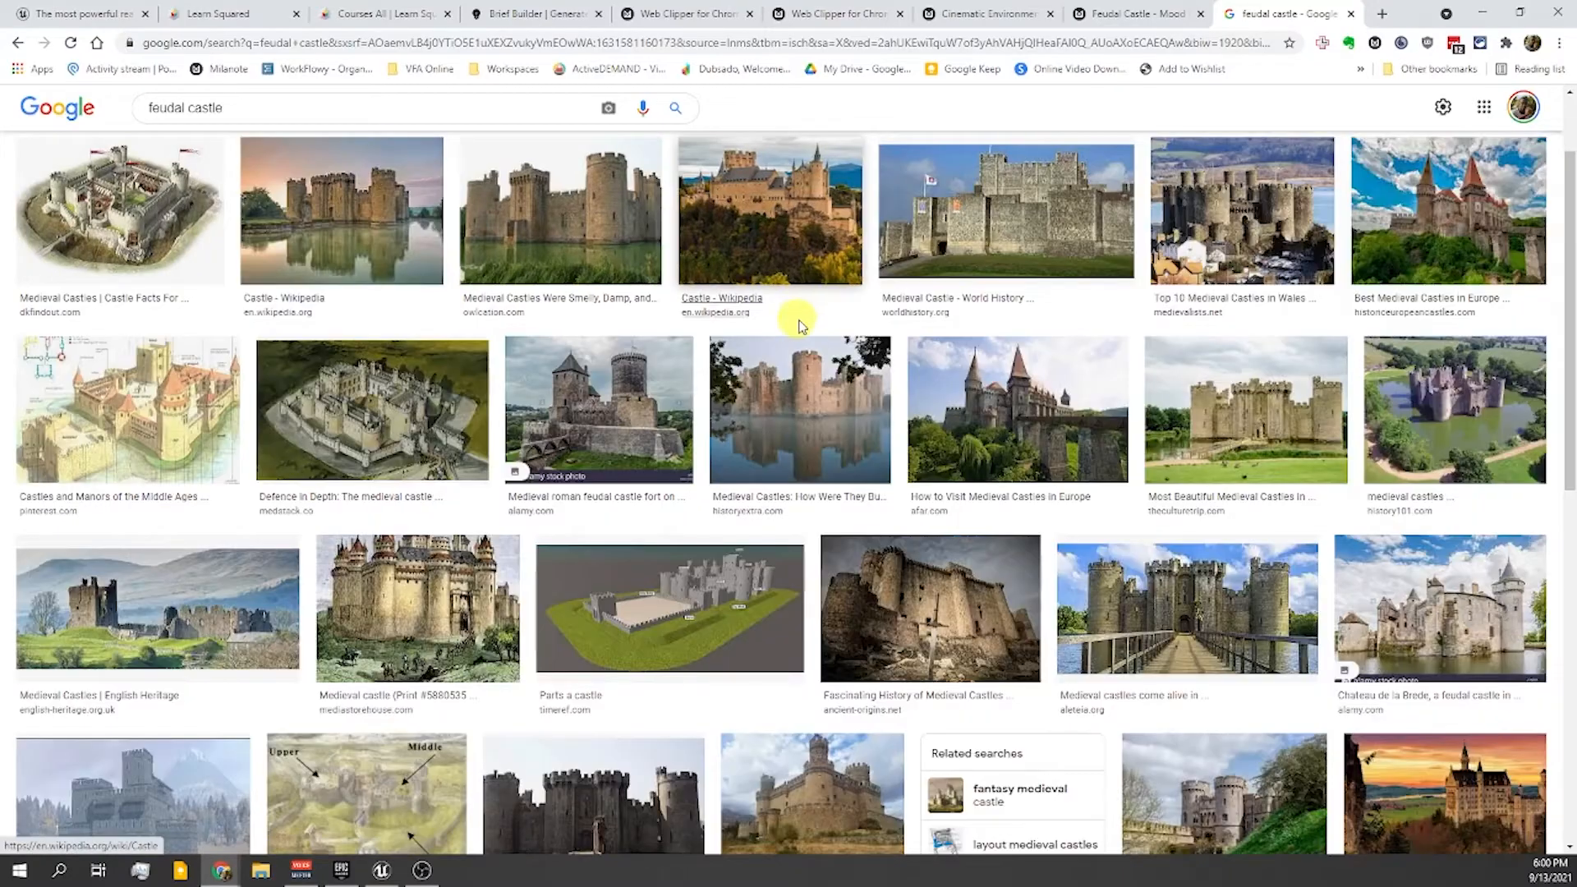
- Save the Ancient Origins image of the stone castle with a sword to Feudal Castle - Mood Board and close its preview
{"action": "scroll", "coordinate": [361, 366], "scroll_direction": "down", "scroll_amount": 5}
{"action": "scroll", "coordinate": [812, 327], "scroll_direction": "down", "scroll_amount": 1}
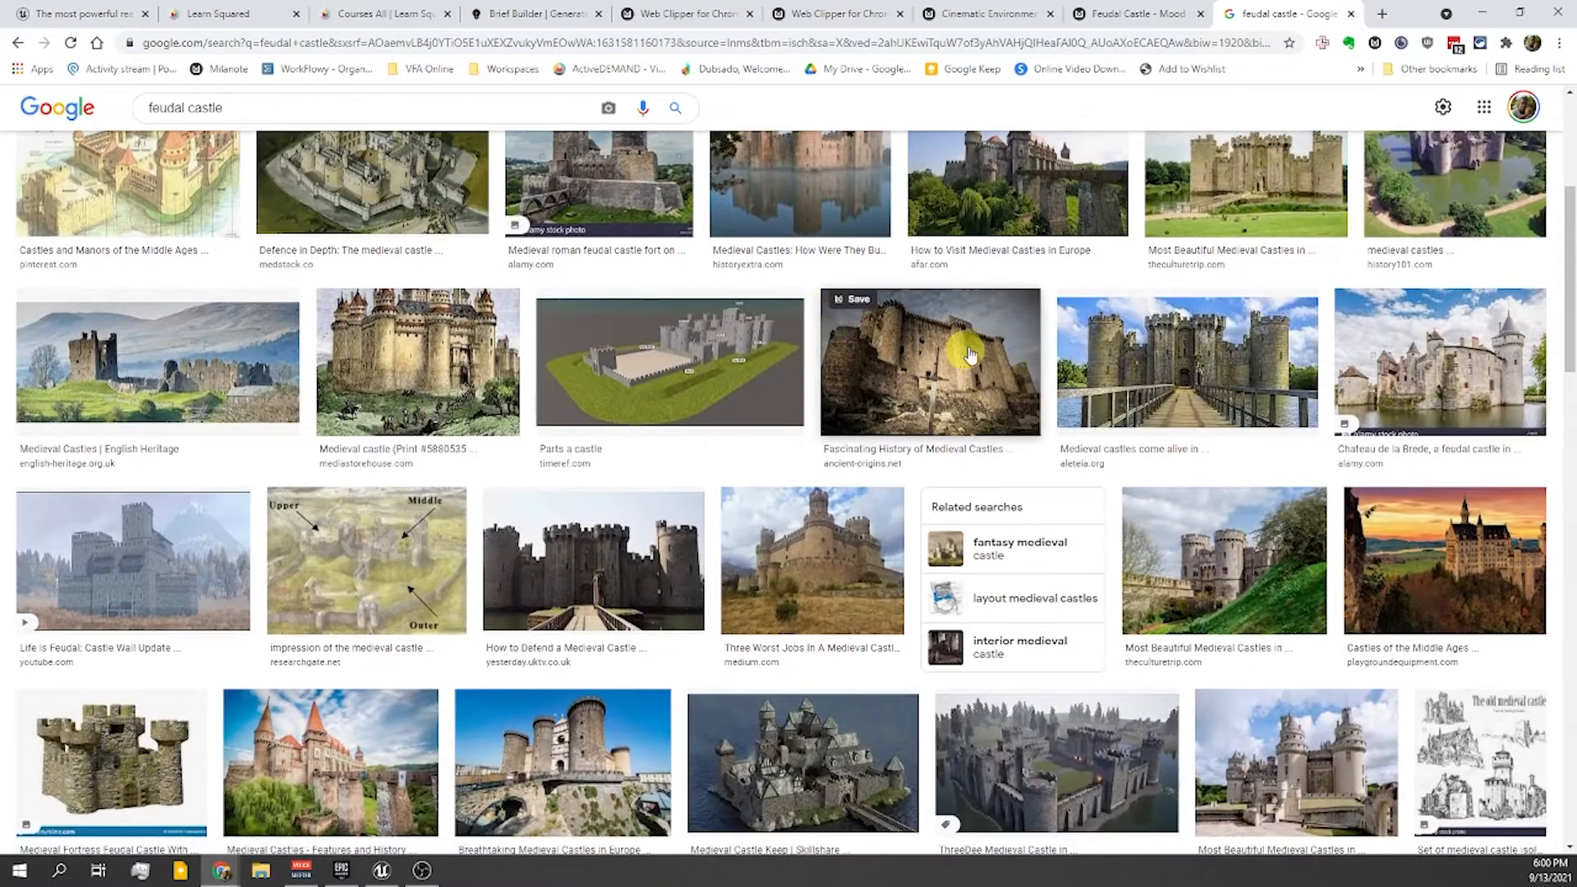
{"action": "left_click", "coordinate": [961, 361]}
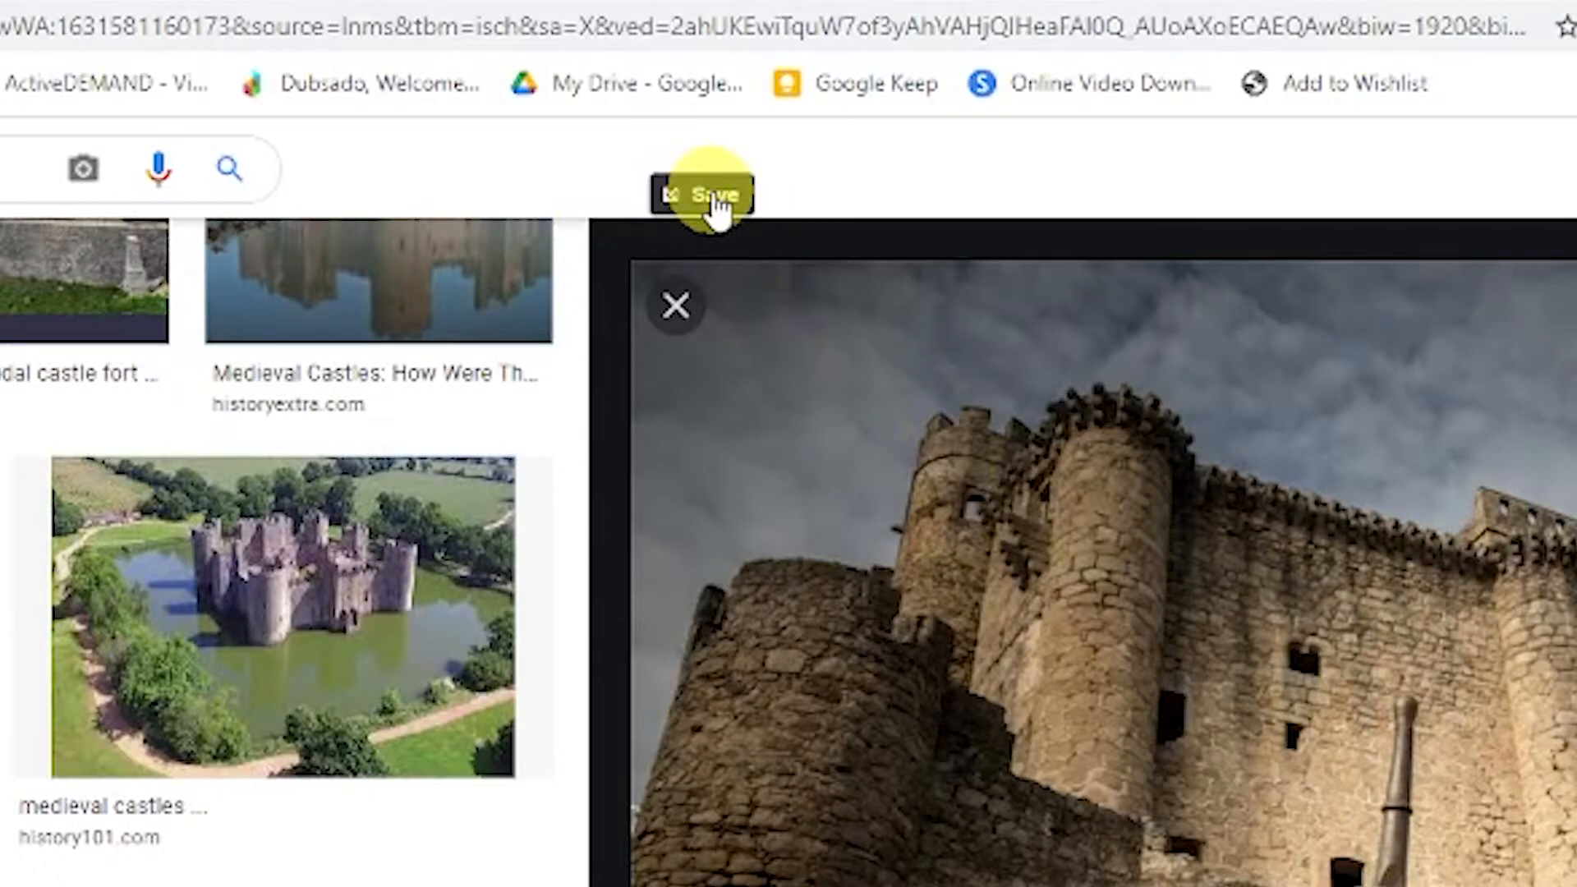
{"action": "left_click", "coordinate": [713, 199]}
{"action": "left_click", "coordinate": [1306, 624]}
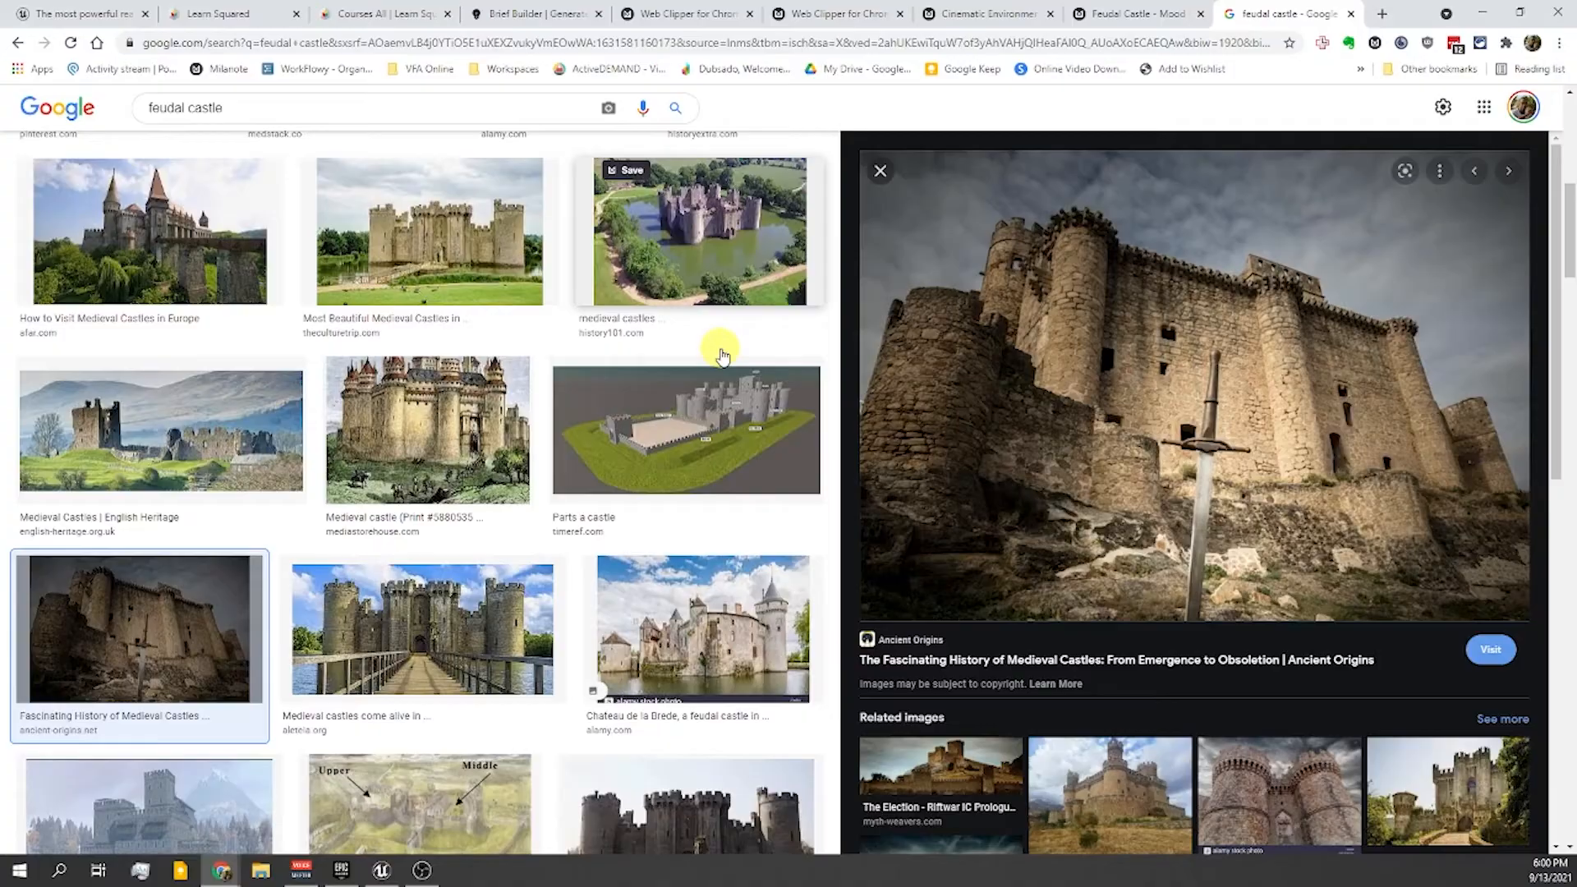
{"action": "scroll", "coordinate": [715, 345], "scroll_direction": "down", "scroll_amount": 1}
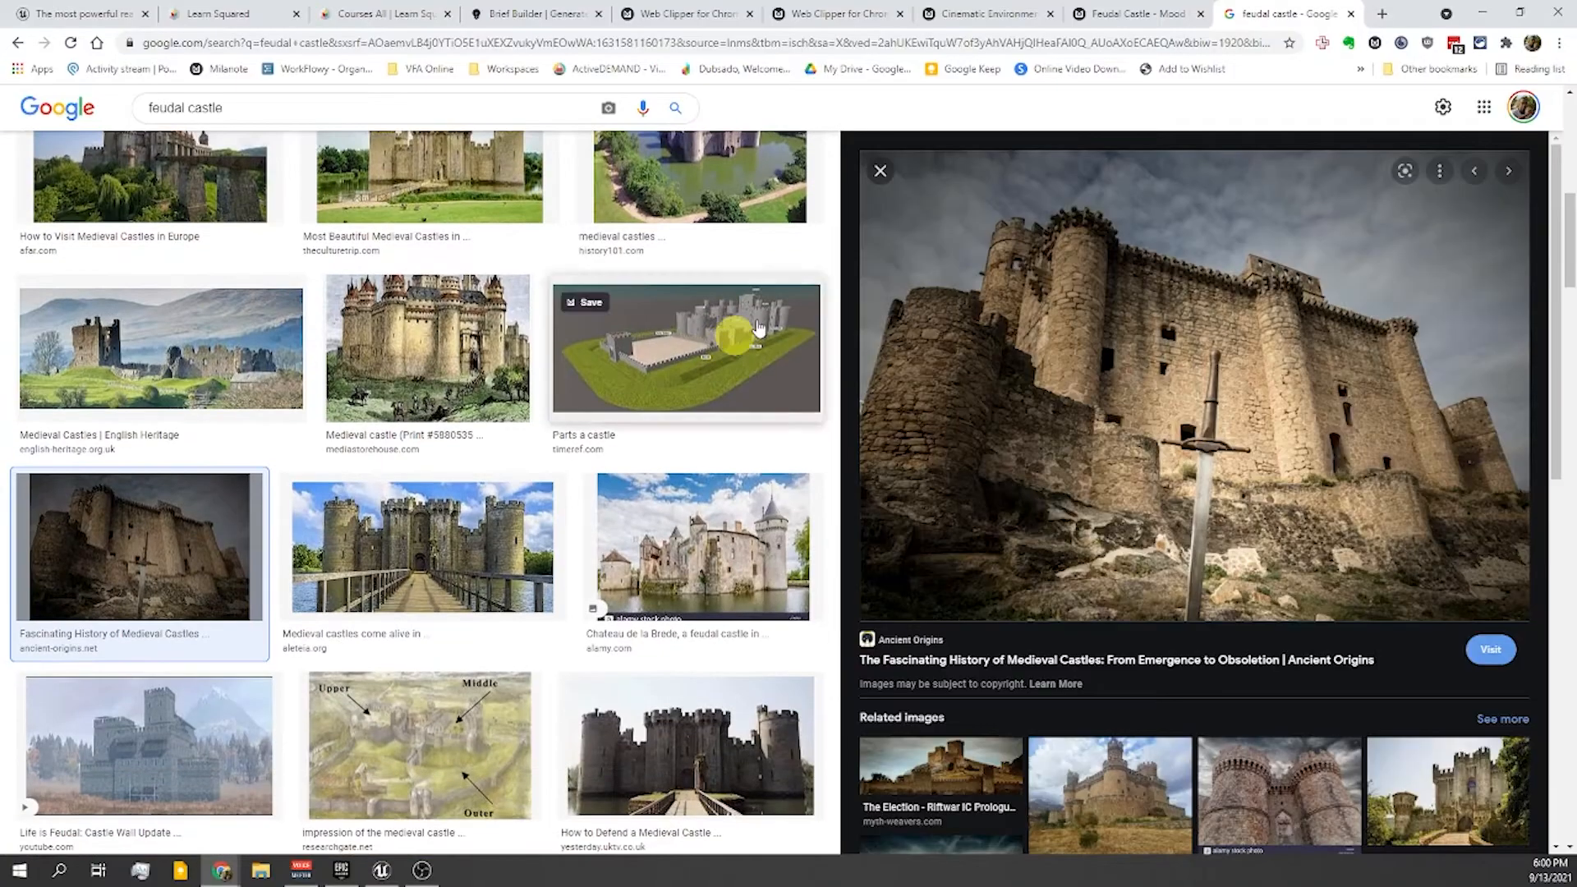
{"action": "left_click", "coordinate": [887, 172]}
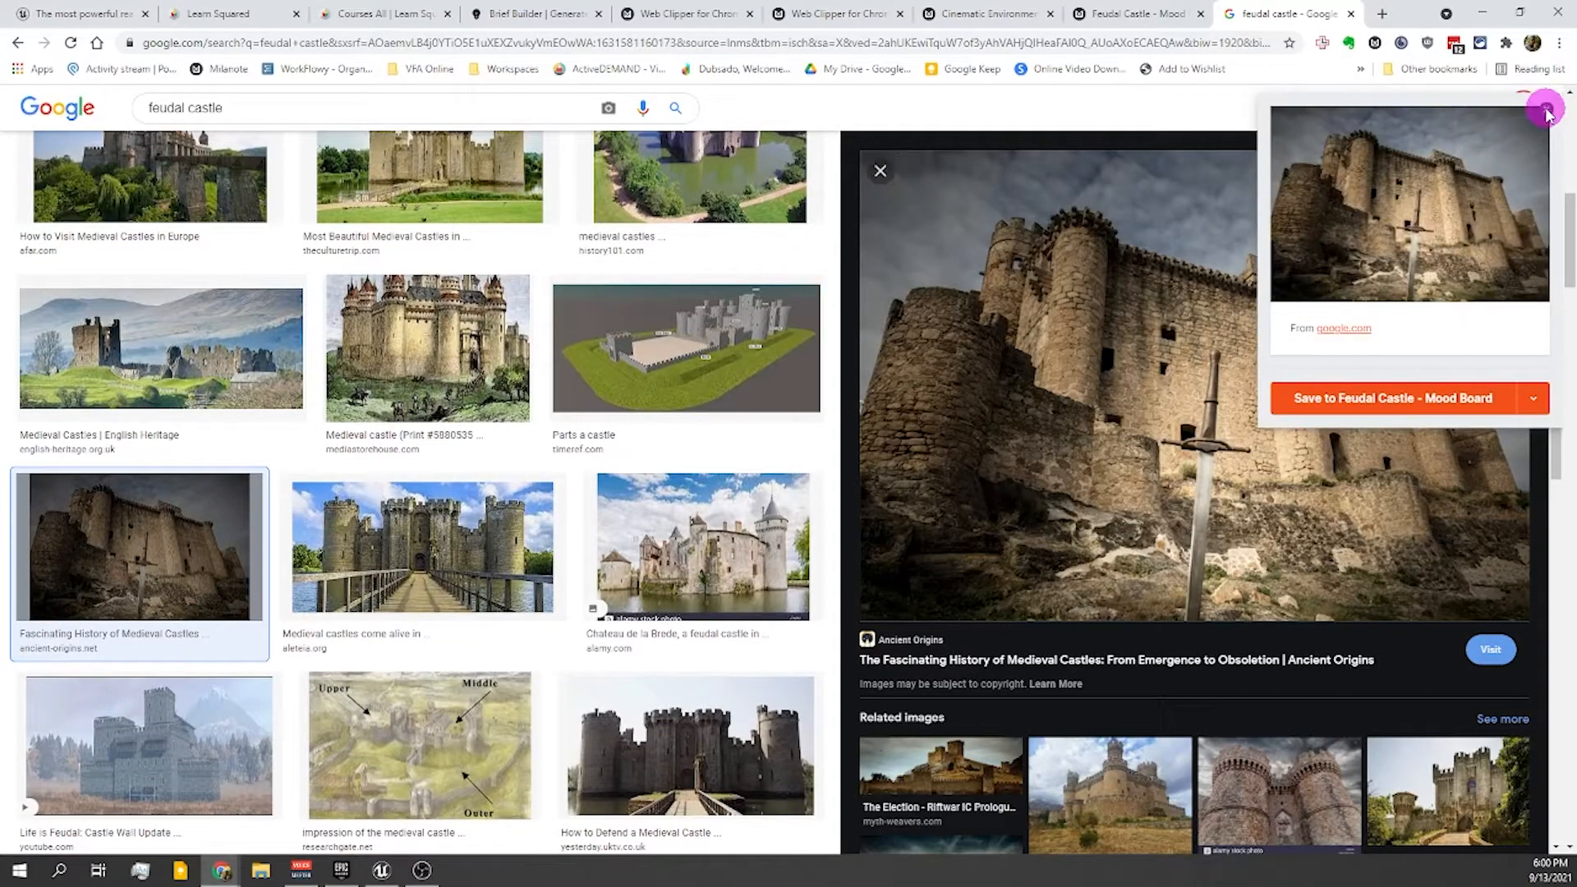
{"action": "left_click", "coordinate": [1547, 110]}
{"action": "left_click", "coordinate": [879, 173]}
- Save the depositphotos image of the castle against a bright blue sky to the mood board and close its preview
{"action": "scroll", "coordinate": [782, 319], "scroll_direction": "down", "scroll_amount": 3}
{"action": "scroll", "coordinate": [780, 324], "scroll_direction": "down", "scroll_amount": 10}
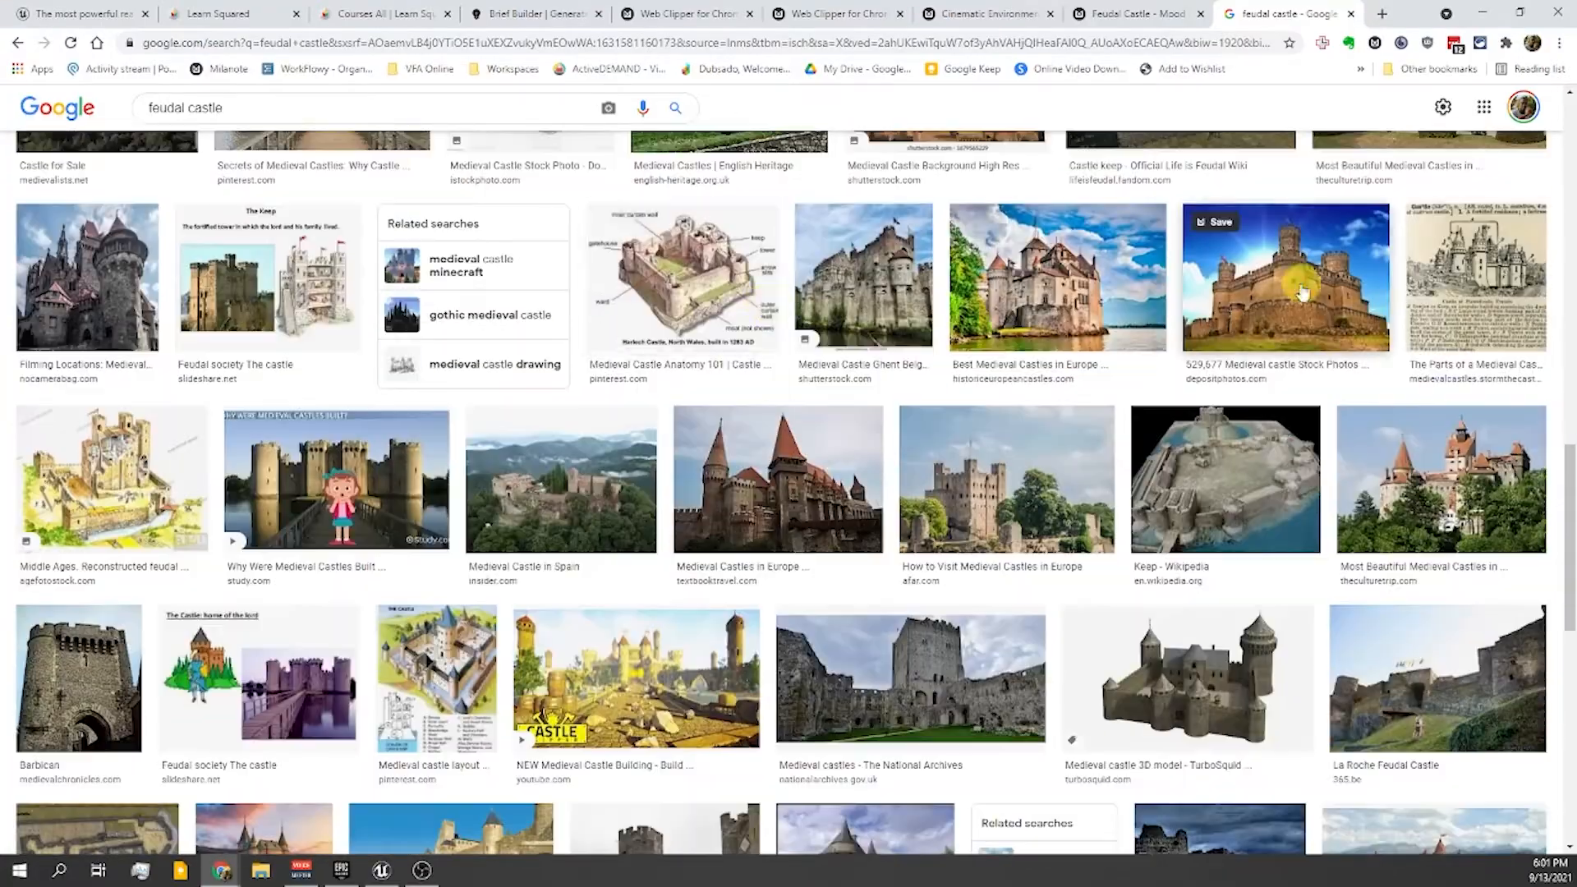
{"action": "left_click", "coordinate": [1303, 292]}
{"action": "left_click", "coordinate": [984, 171]}
{"action": "left_click", "coordinate": [1426, 398]}
{"action": "left_click", "coordinate": [879, 171]}
{"action": "scroll", "coordinate": [626, 380], "scroll_direction": "down", "scroll_amount": 4}
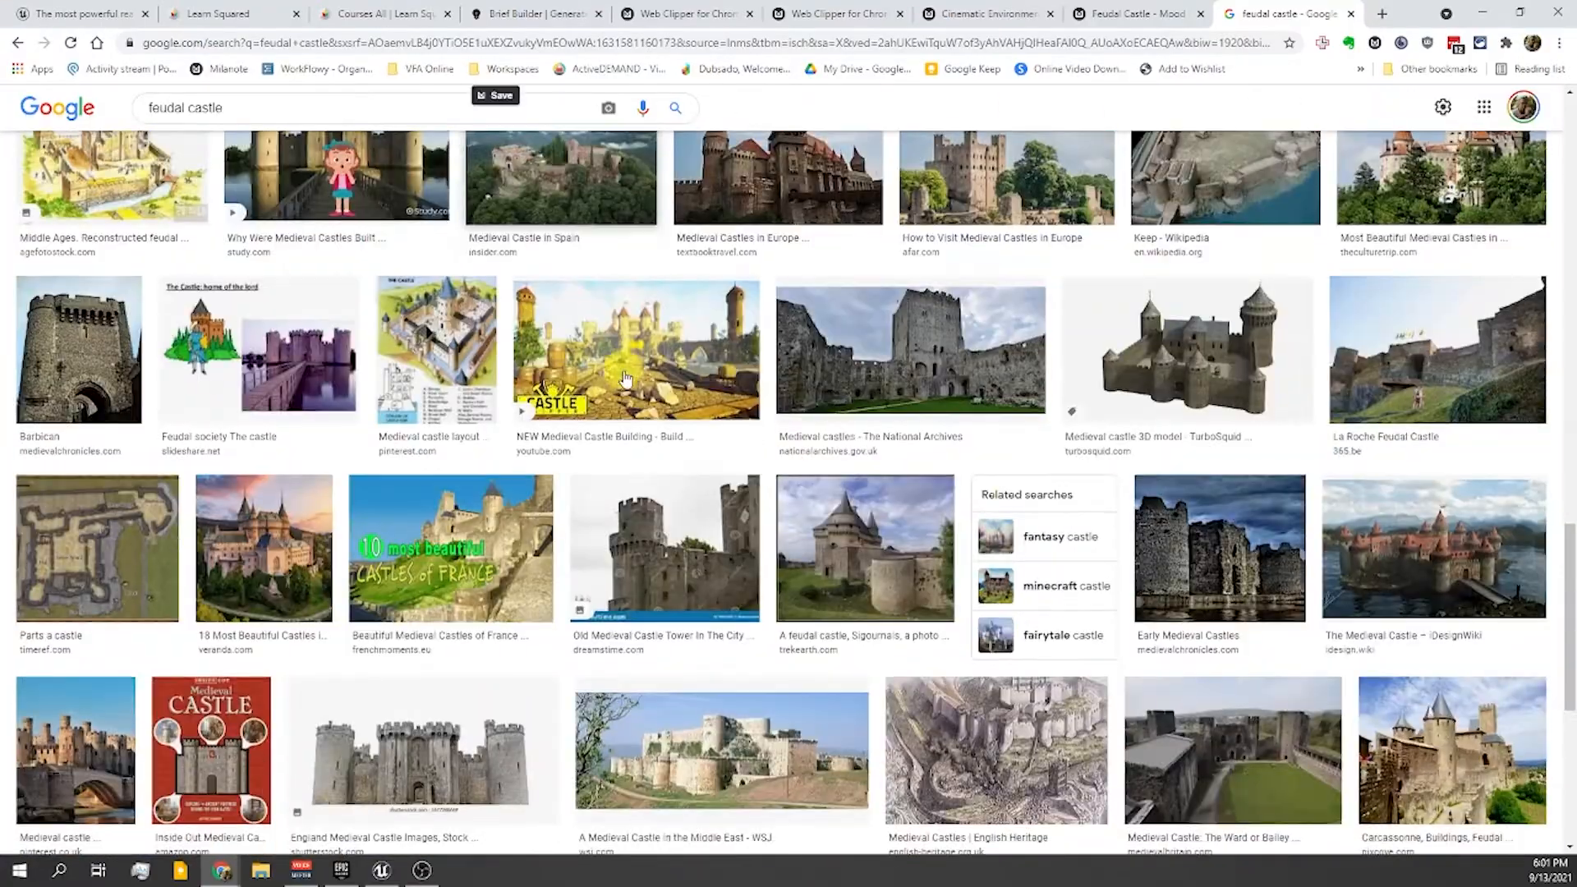
{"action": "scroll", "coordinate": [626, 379], "scroll_direction": "down", "scroll_amount": 3}
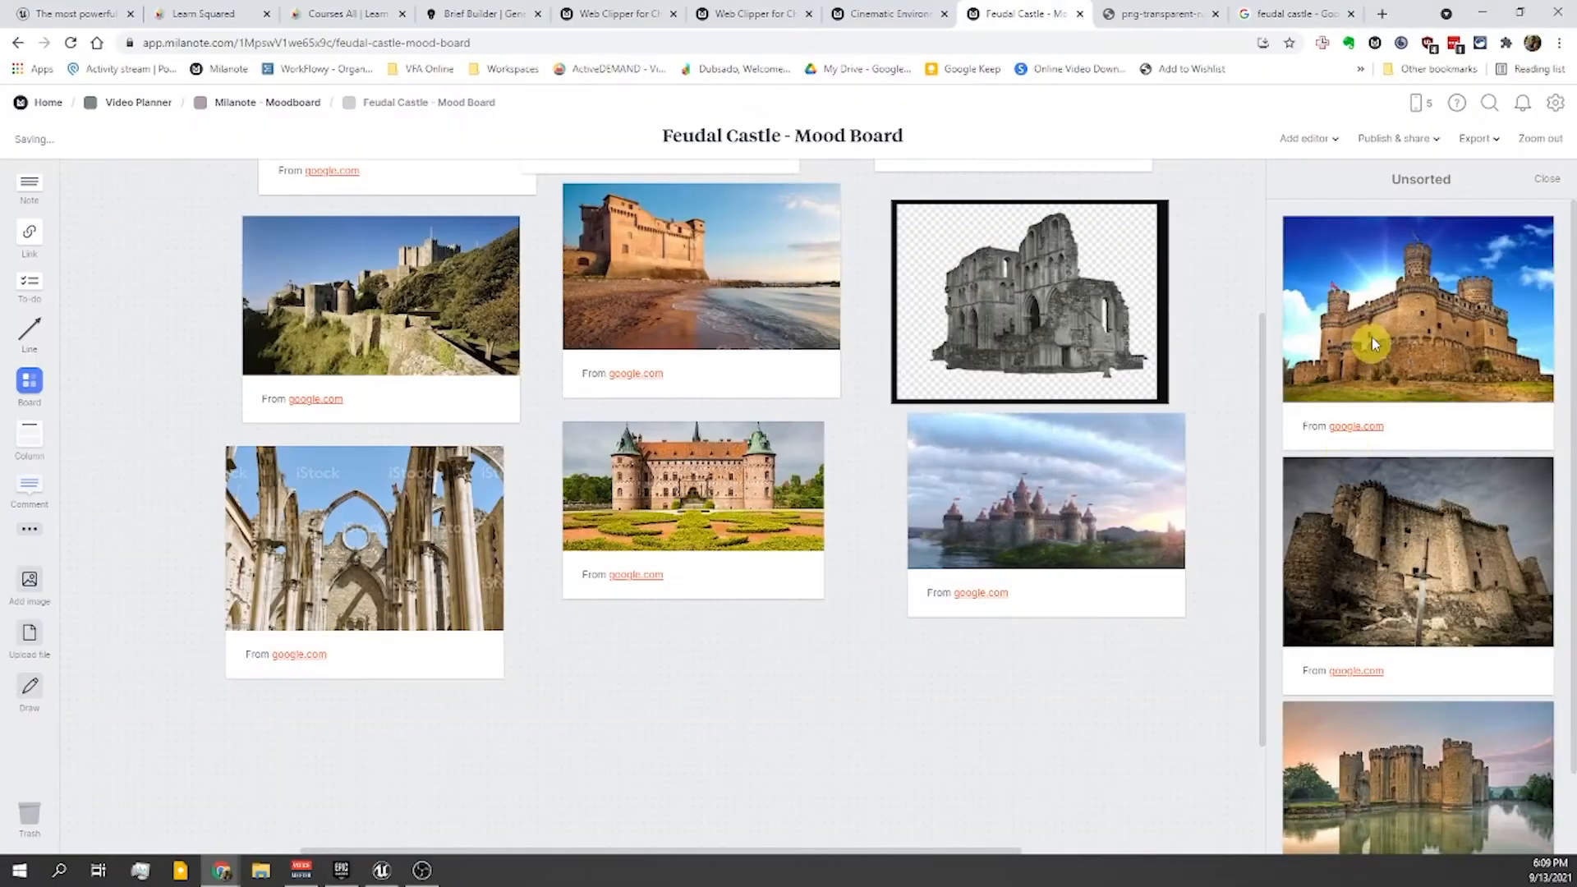
- Place the three unsorted castle images onto the mood board as a new row beneath the existing pictures
{"action": "left_click_drag", "start_coordinate": [1372, 337], "coordinate": [651, 729]}
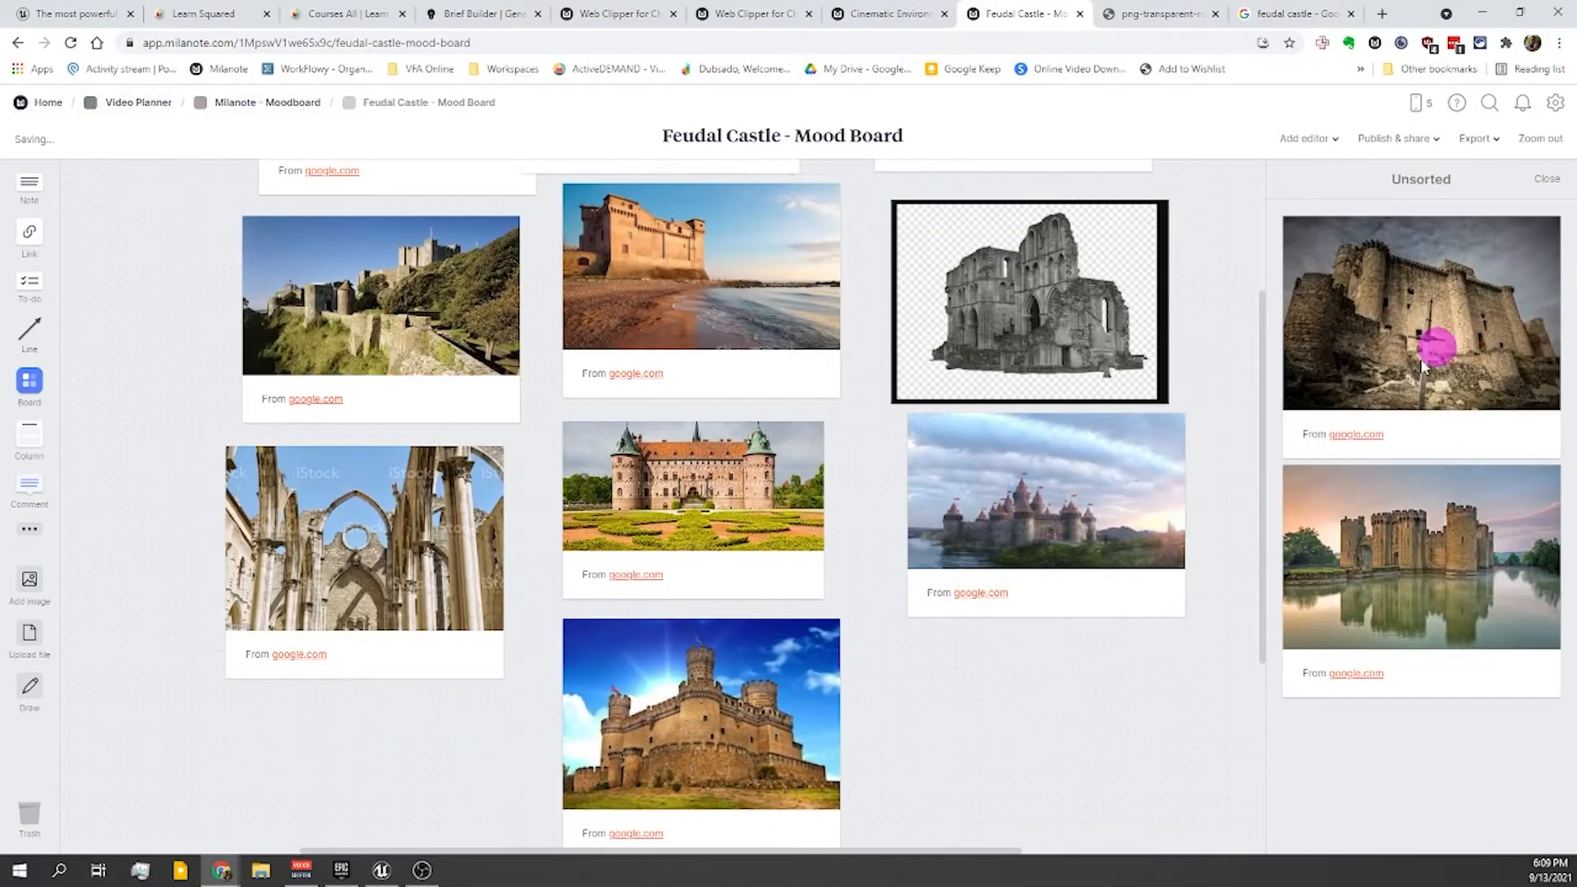
{"action": "left_click_drag", "start_coordinate": [1424, 365], "coordinate": [1089, 777]}
{"action": "left_click_drag", "start_coordinate": [1375, 320], "coordinate": [323, 785]}
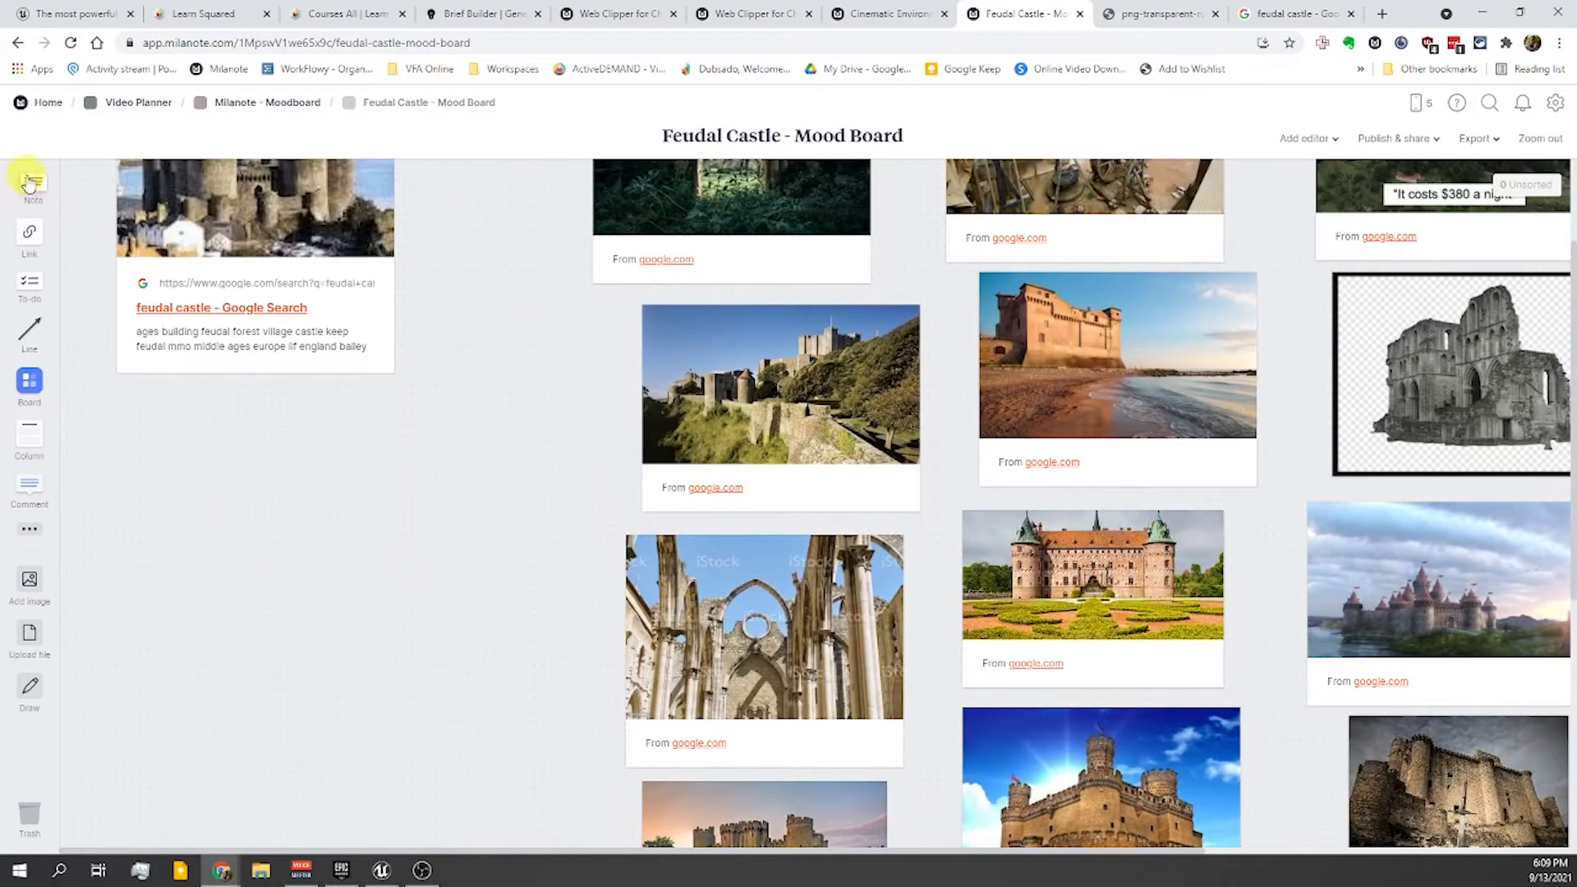
- Add a column titled "Props" to the mood board directly below the feudal castle search card
{"action": "left_click_drag", "start_coordinate": [33, 441], "coordinate": [222, 443]}
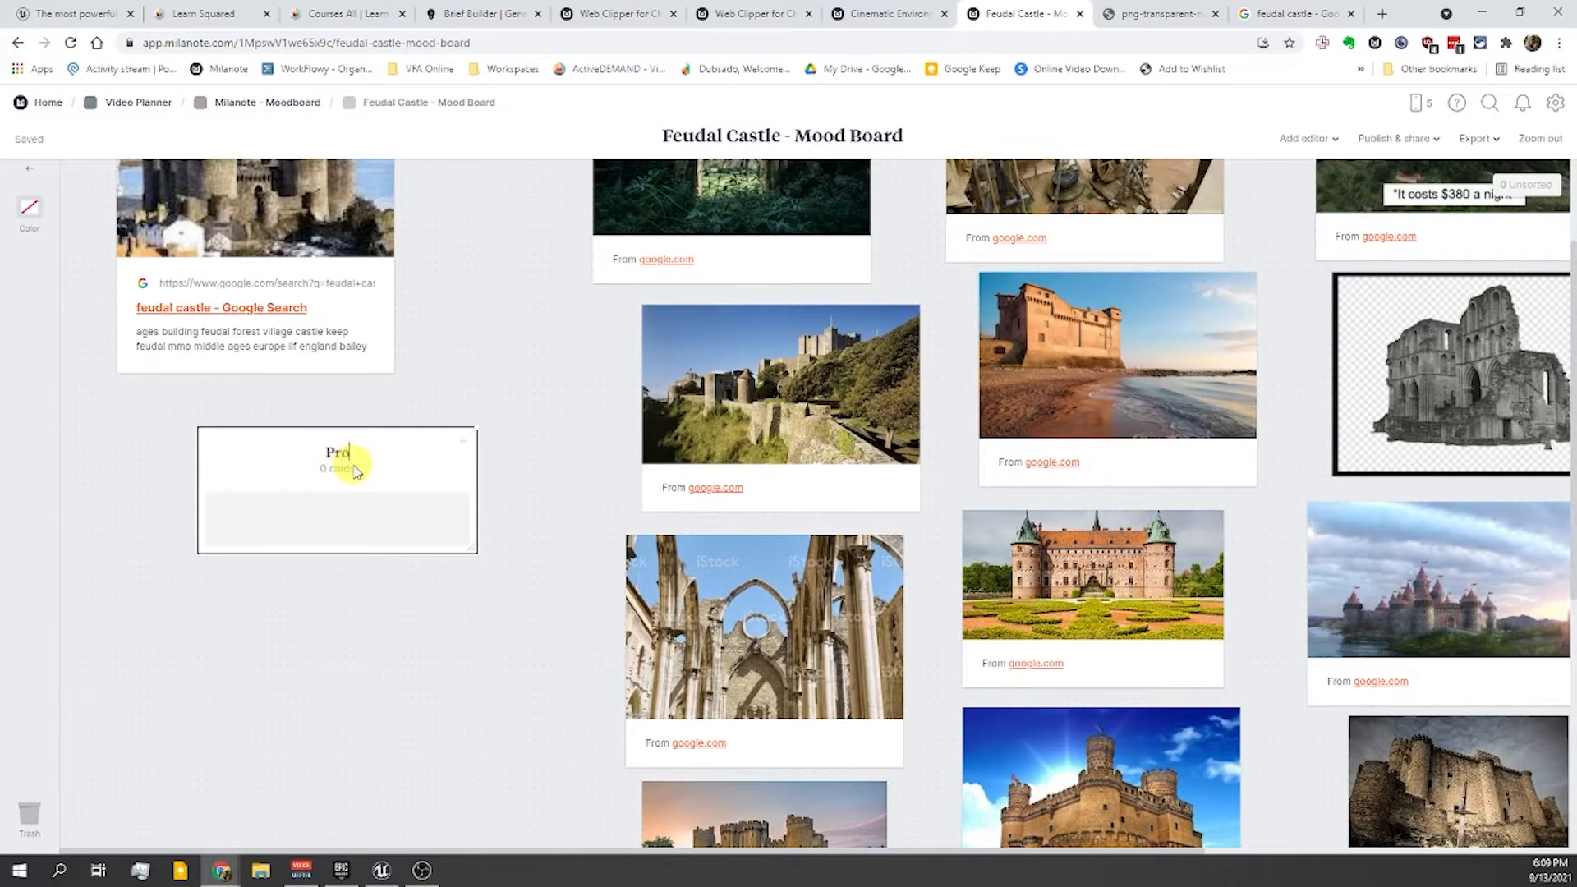
{"action": "left_click_drag", "start_coordinate": [353, 460], "coordinate": [289, 436]}
{"action": "scroll", "coordinate": [1127, 333], "scroll_direction": "up", "scroll_amount": 2}
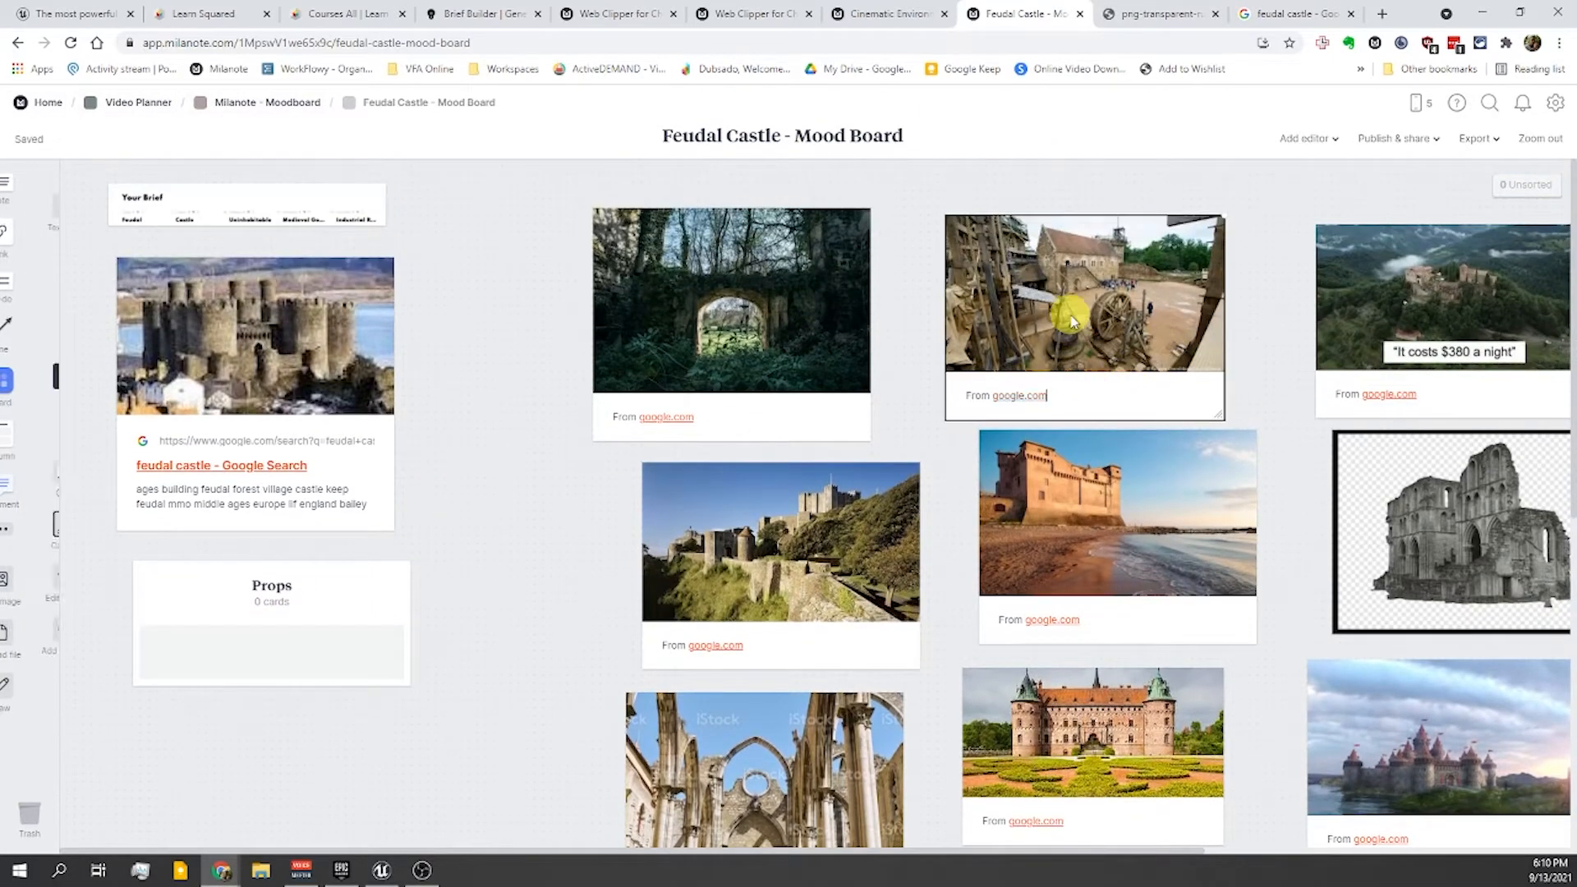
- Duplicate the courtyard image with the wooden wheel and place the copy in the Props column
{"action": "right_click", "coordinate": [1071, 314]}
{"action": "left_click", "coordinate": [1133, 362]}
{"action": "left_click_drag", "start_coordinate": [1138, 331], "coordinate": [353, 634]}
{"action": "scroll", "coordinate": [337, 700], "scroll_direction": "down", "scroll_amount": 1}
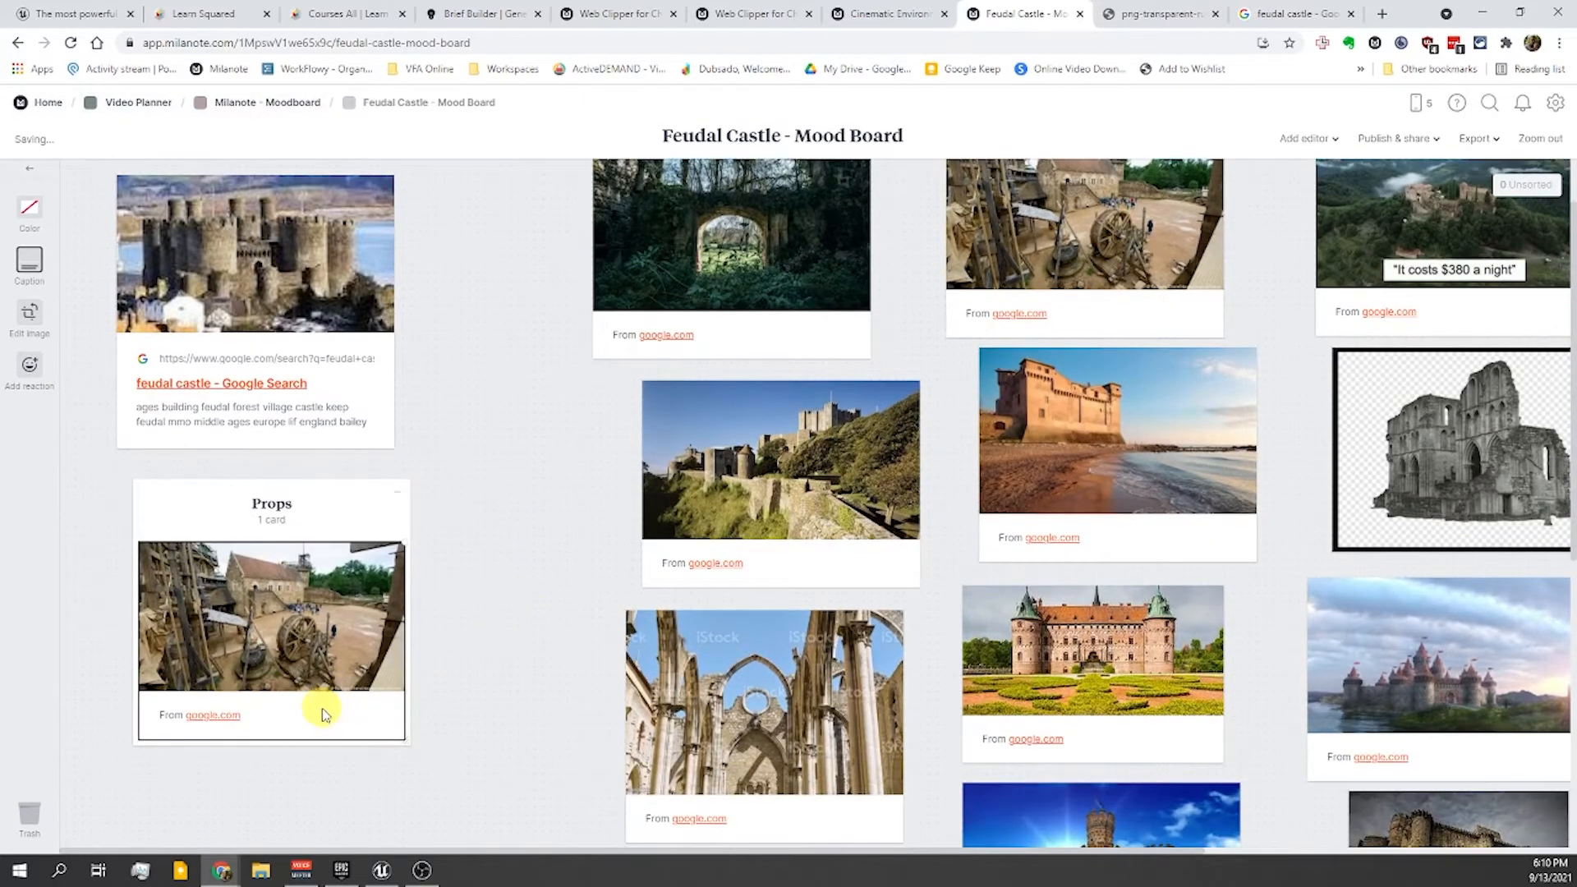
- Replace the caption of the image in the Props column with "Water wheel"
{"action": "left_click", "coordinate": [323, 712]}
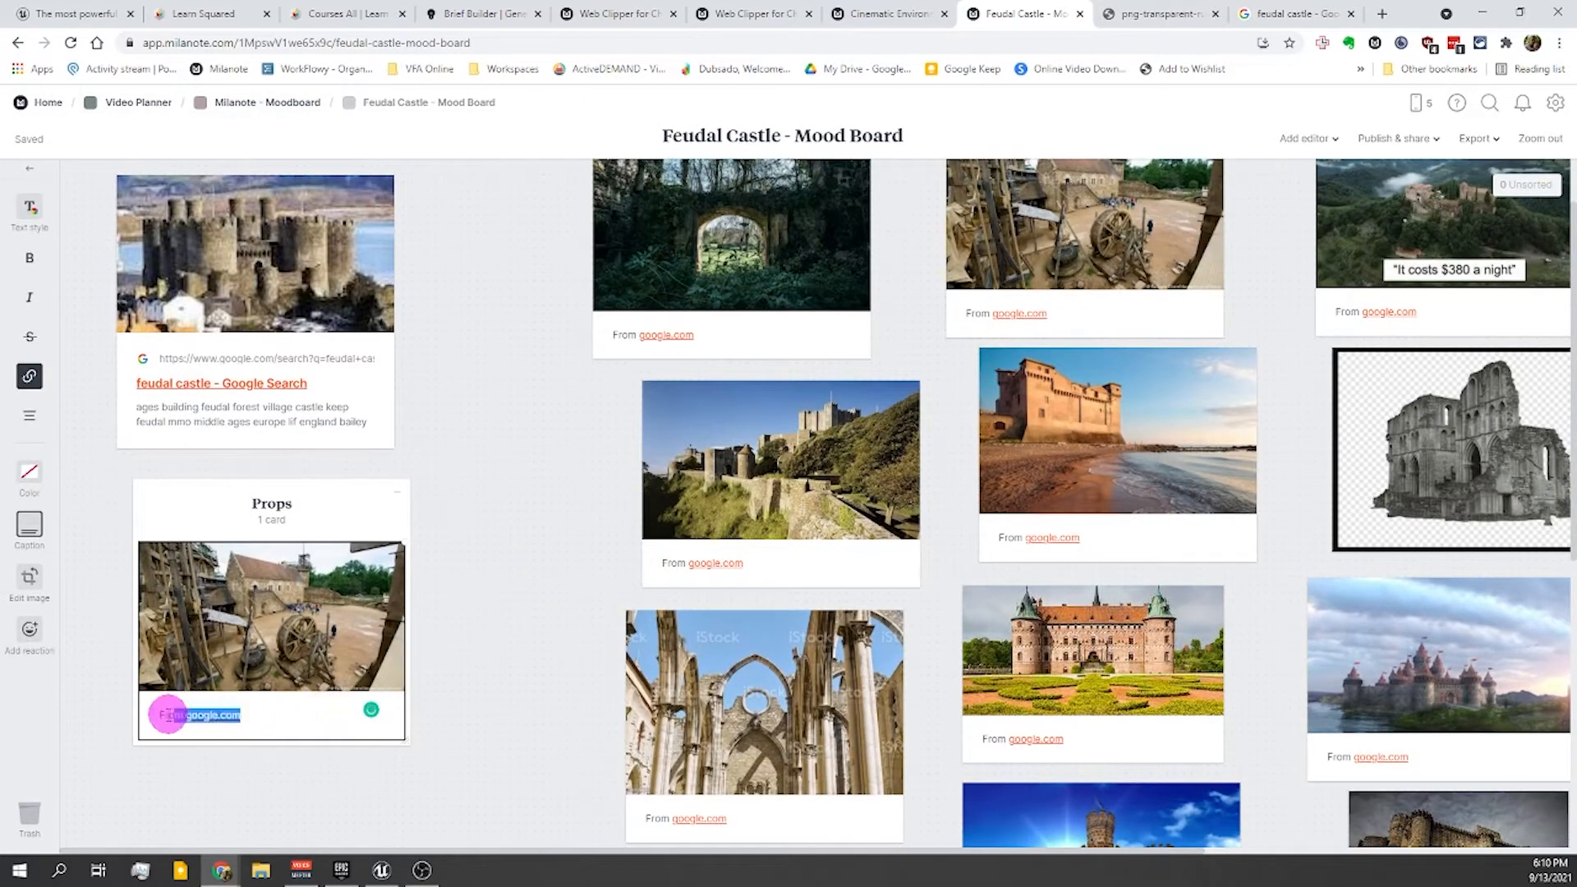
{"action": "left_click_drag", "start_coordinate": [168, 715], "coordinate": [152, 702]}
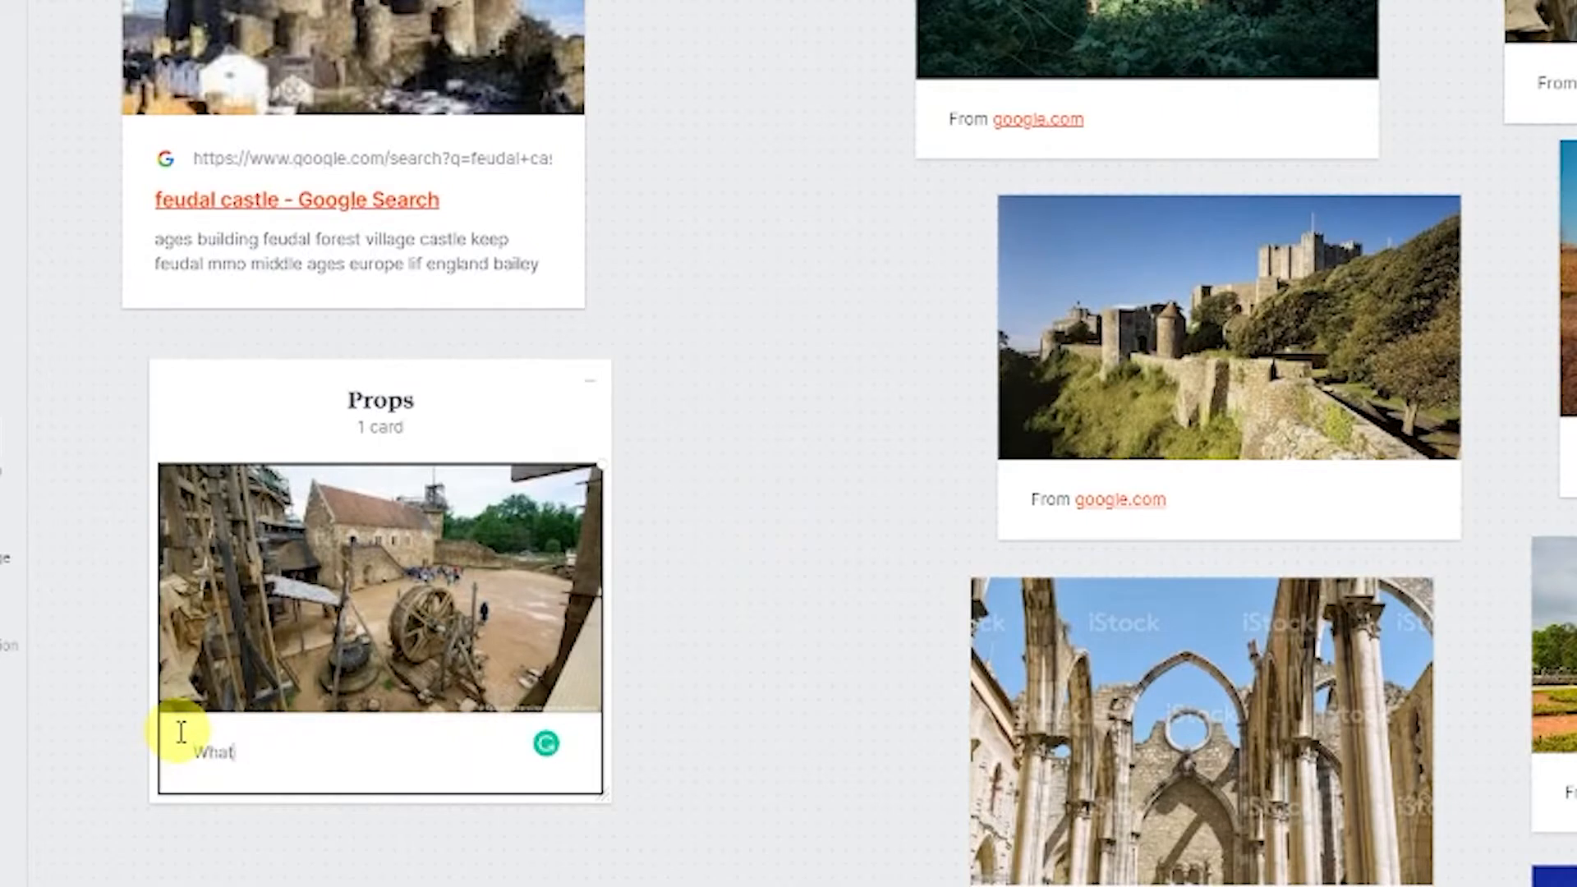
{"action": "key", "text": "Return"}
{"action": "left_click", "coordinate": [809, 504]}
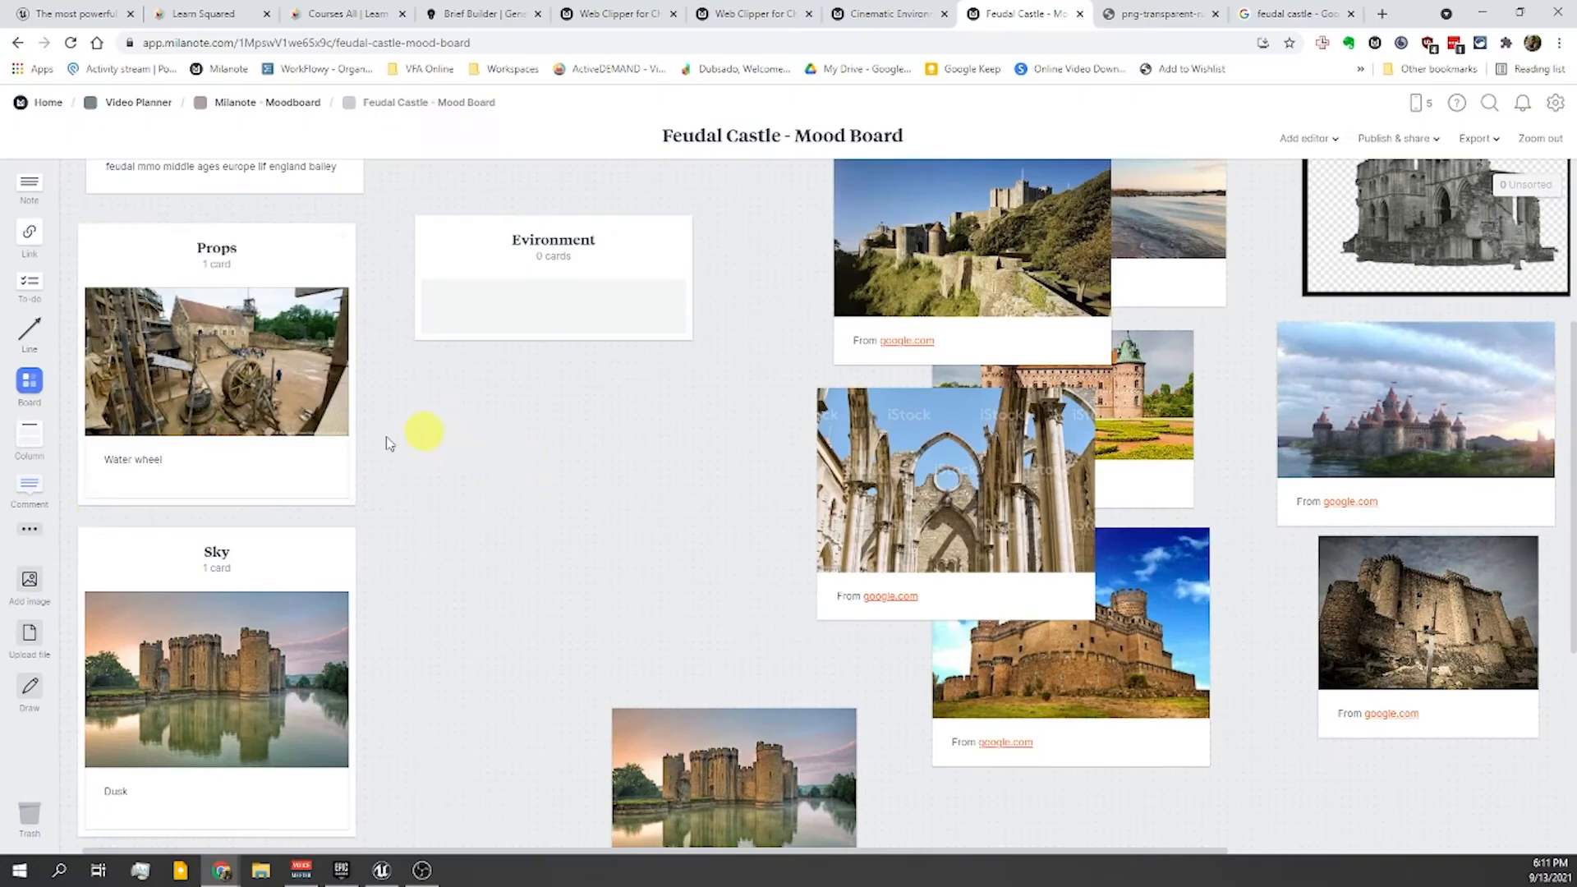
- Add a column titled "Terrain" directly below the Evironment column
{"action": "left_click_drag", "start_coordinate": [30, 435], "coordinate": [518, 394]}
{"action": "type", "text": "Terrain"}
{"action": "key", "text": "Return"}
- Add a column titled "Lighting" directly below the Terrain column
{"action": "scroll", "coordinate": [529, 553], "scroll_direction": "down", "scroll_amount": 3}
{"action": "left_click_drag", "start_coordinate": [37, 434], "coordinate": [435, 363]}
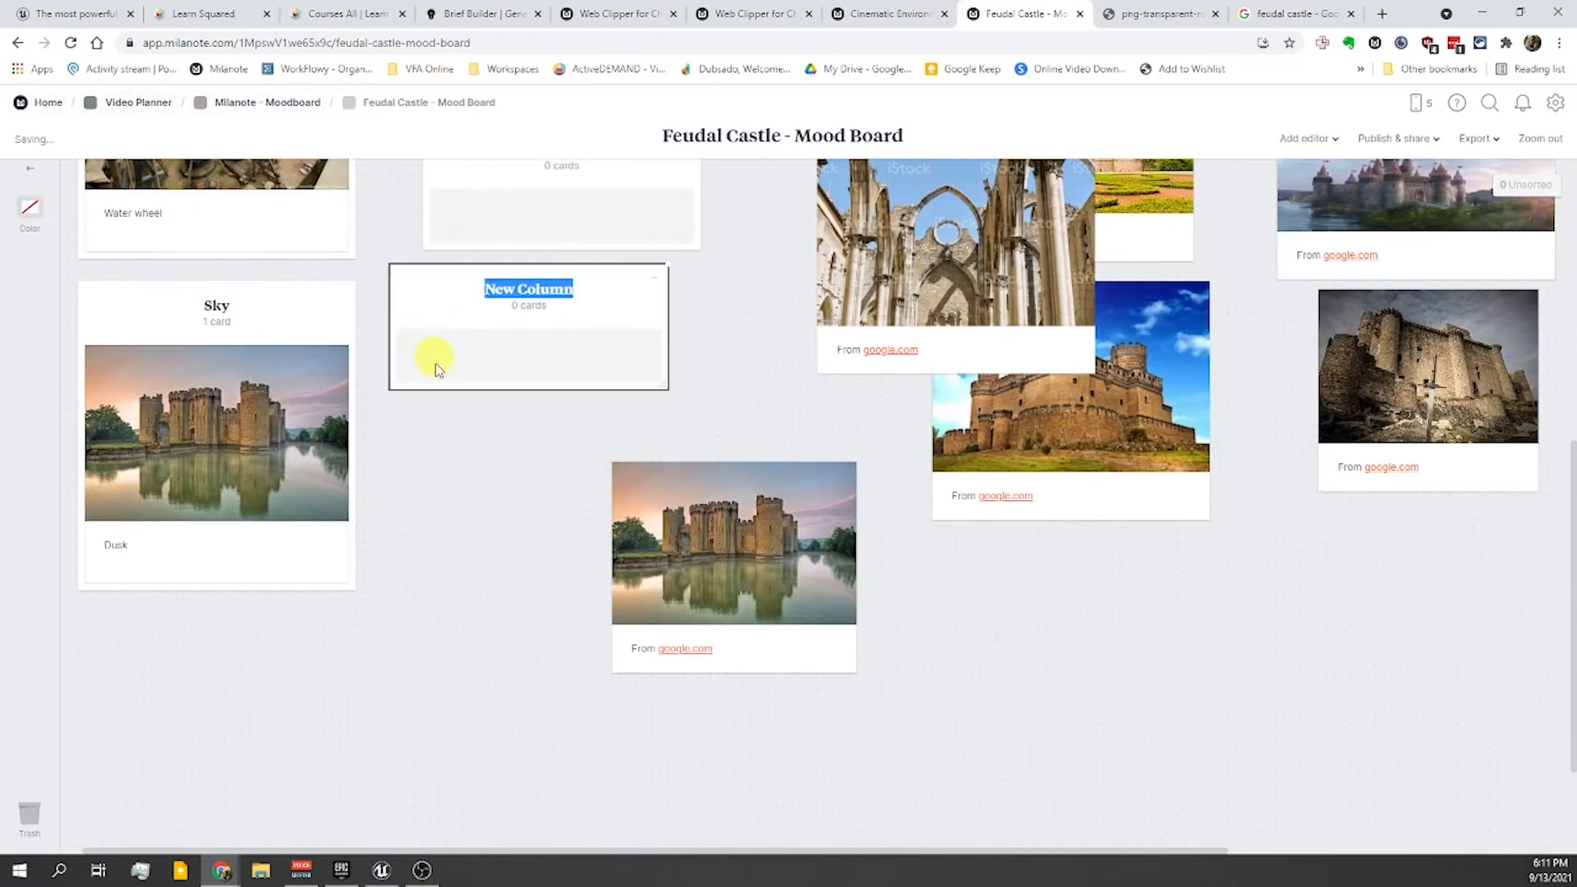
{"action": "type", "text": "Lighto"}
{"action": "key", "text": "BackSpace"}
{"action": "type", "text": "ing"}
{"action": "key", "text": "Return"}
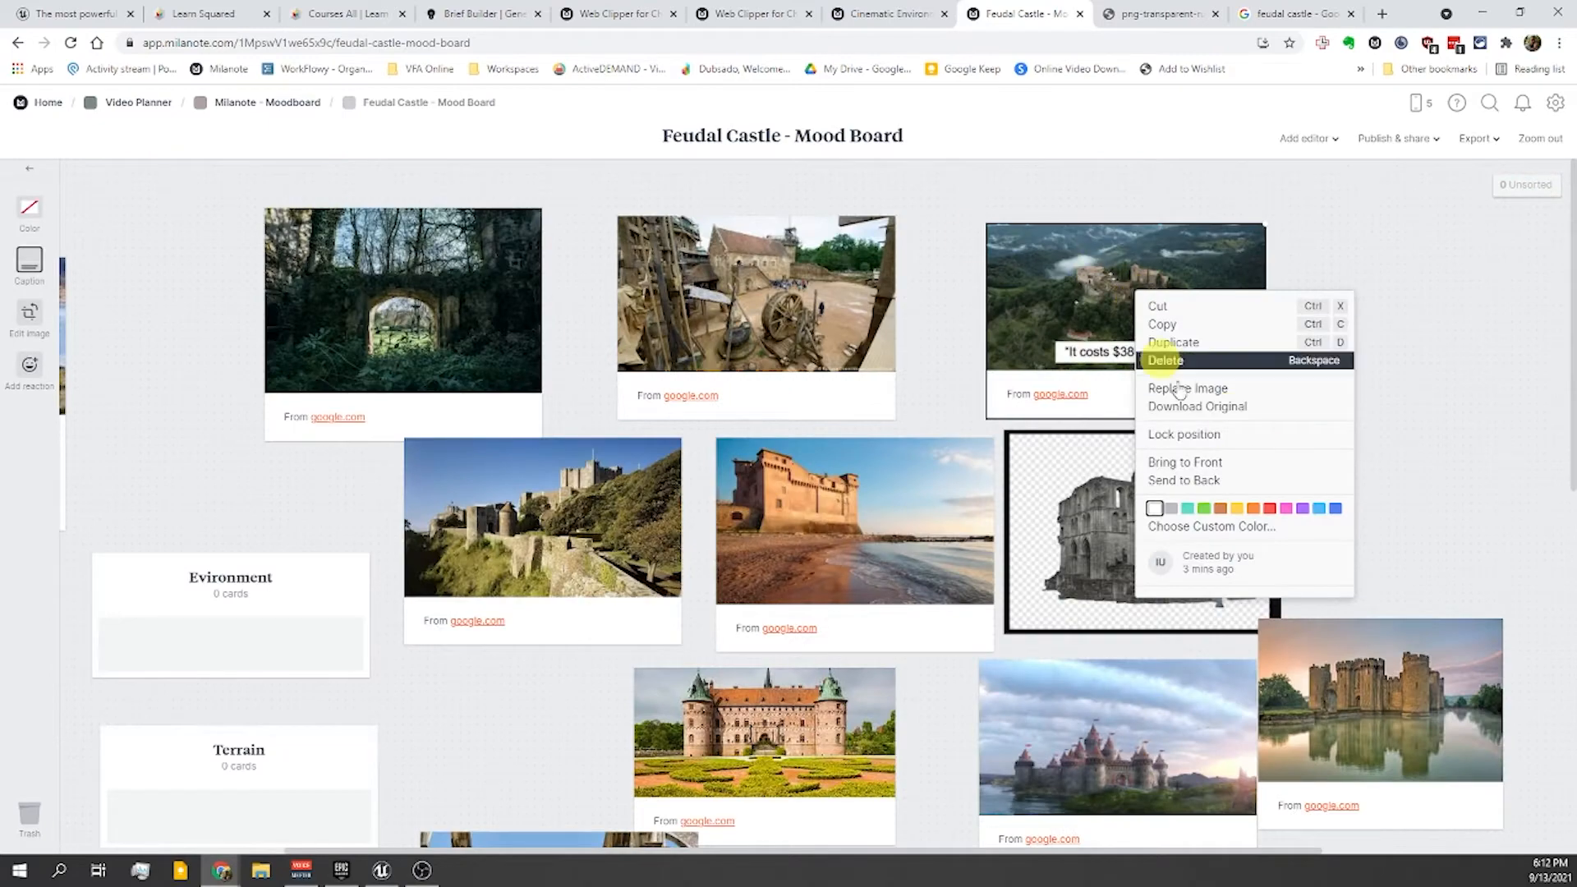
- Duplicate the misty hillside castle image into the Terrain column and move the neighbouring castle pictures away from the columns
{"action": "left_click", "coordinate": [1173, 357]}
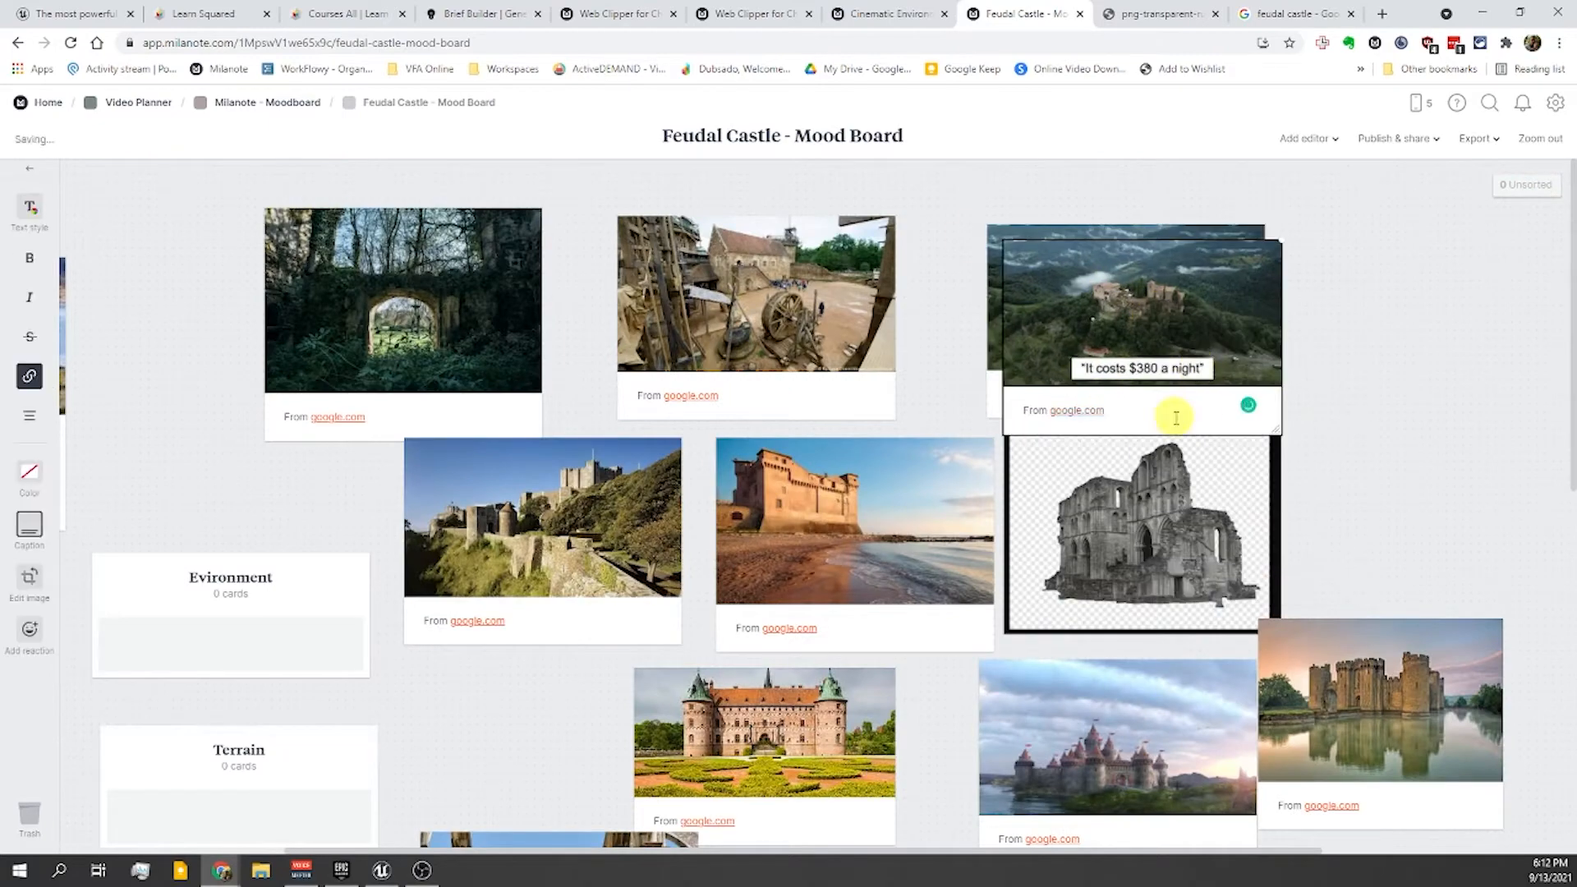
{"action": "left_click_drag", "start_coordinate": [1190, 337], "coordinate": [306, 637]}
{"action": "left_click_drag", "start_coordinate": [654, 805], "coordinate": [751, 812]}
{"action": "left_click_drag", "start_coordinate": [675, 610], "coordinate": [851, 605]}
- Duplicate the Sky column's castle-and-lake image into the Lighting column and caption the copy "Semi cloudy"
{"action": "left_click", "coordinate": [245, 502]}
{"action": "key", "text": "ctrl+d"}
{"action": "left_click_drag", "start_coordinate": [257, 663], "coordinate": [507, 721]}
{"action": "left_click", "coordinate": [347, 598]}
{"action": "key", "text": "Delete"}
{"action": "left_click_drag", "start_coordinate": [591, 646], "coordinate": [503, 488]}
{"action": "double_click", "coordinate": [436, 731]}
{"action": "type", "text": "Semi cloudy"}
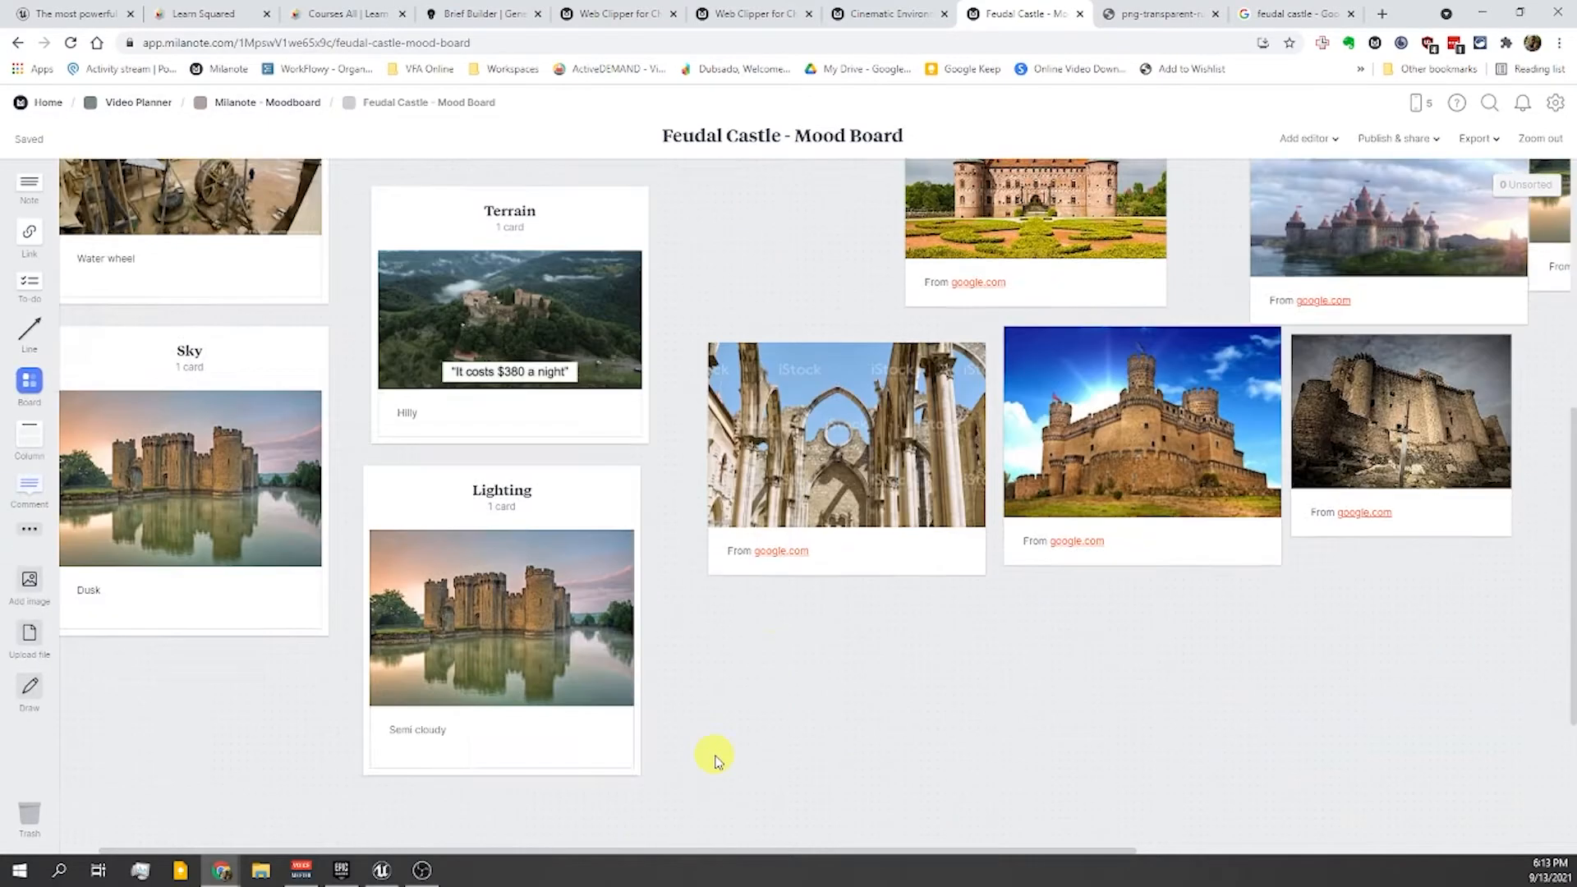
- Label the image collection with a "Mood Board" note above it, styled as Large heading and narrowed to fit its text
{"action": "type", "text": "o"}
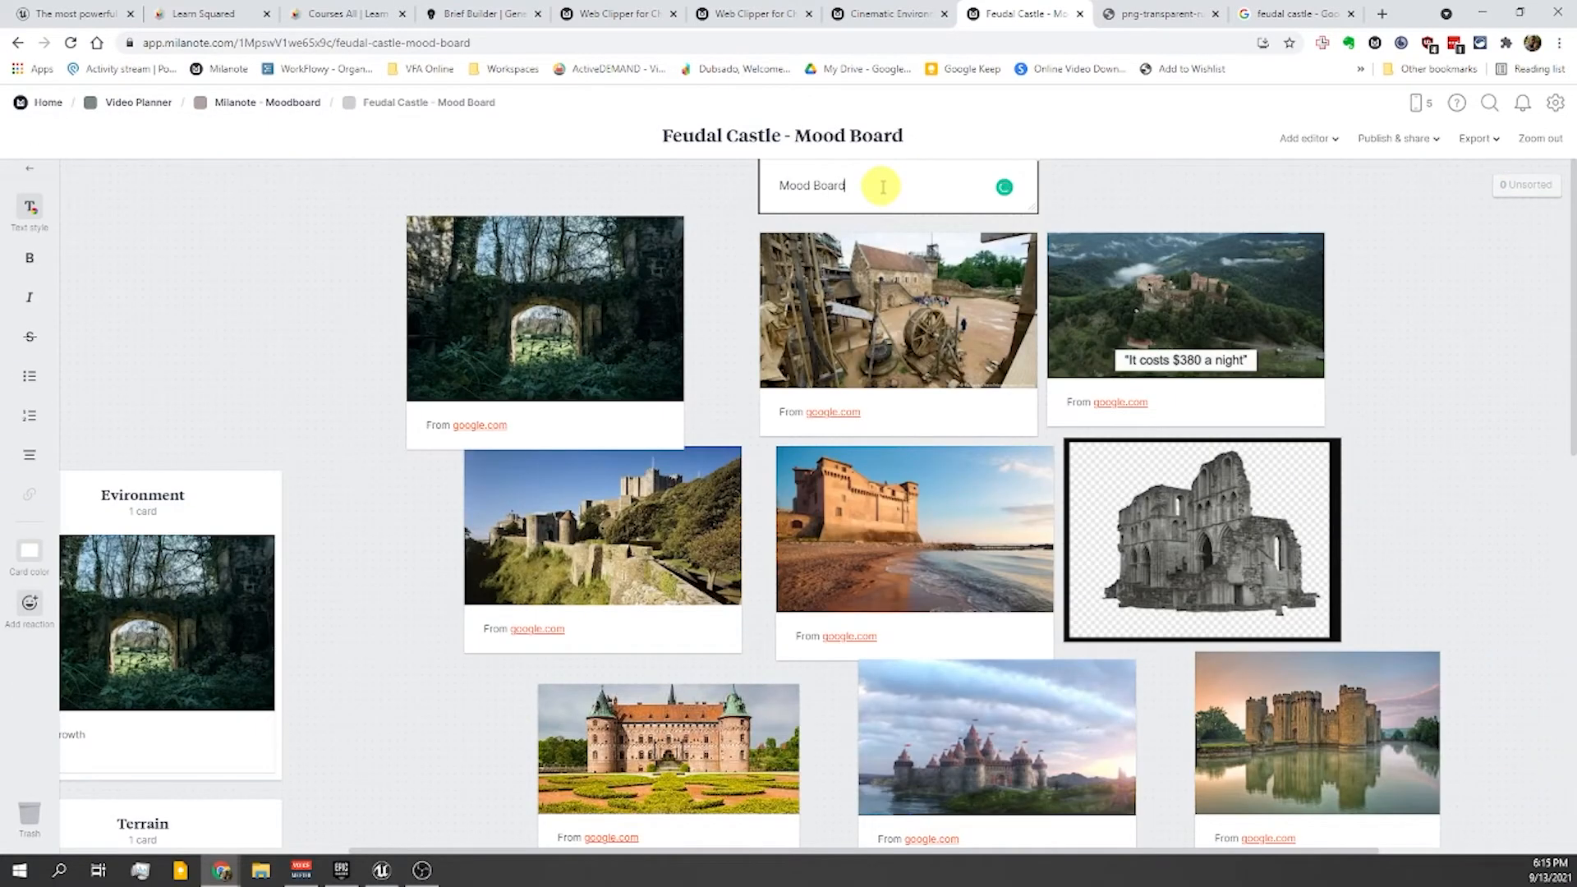
{"action": "left_click", "coordinate": [30, 207]}
{"action": "left_click", "coordinate": [131, 198]}
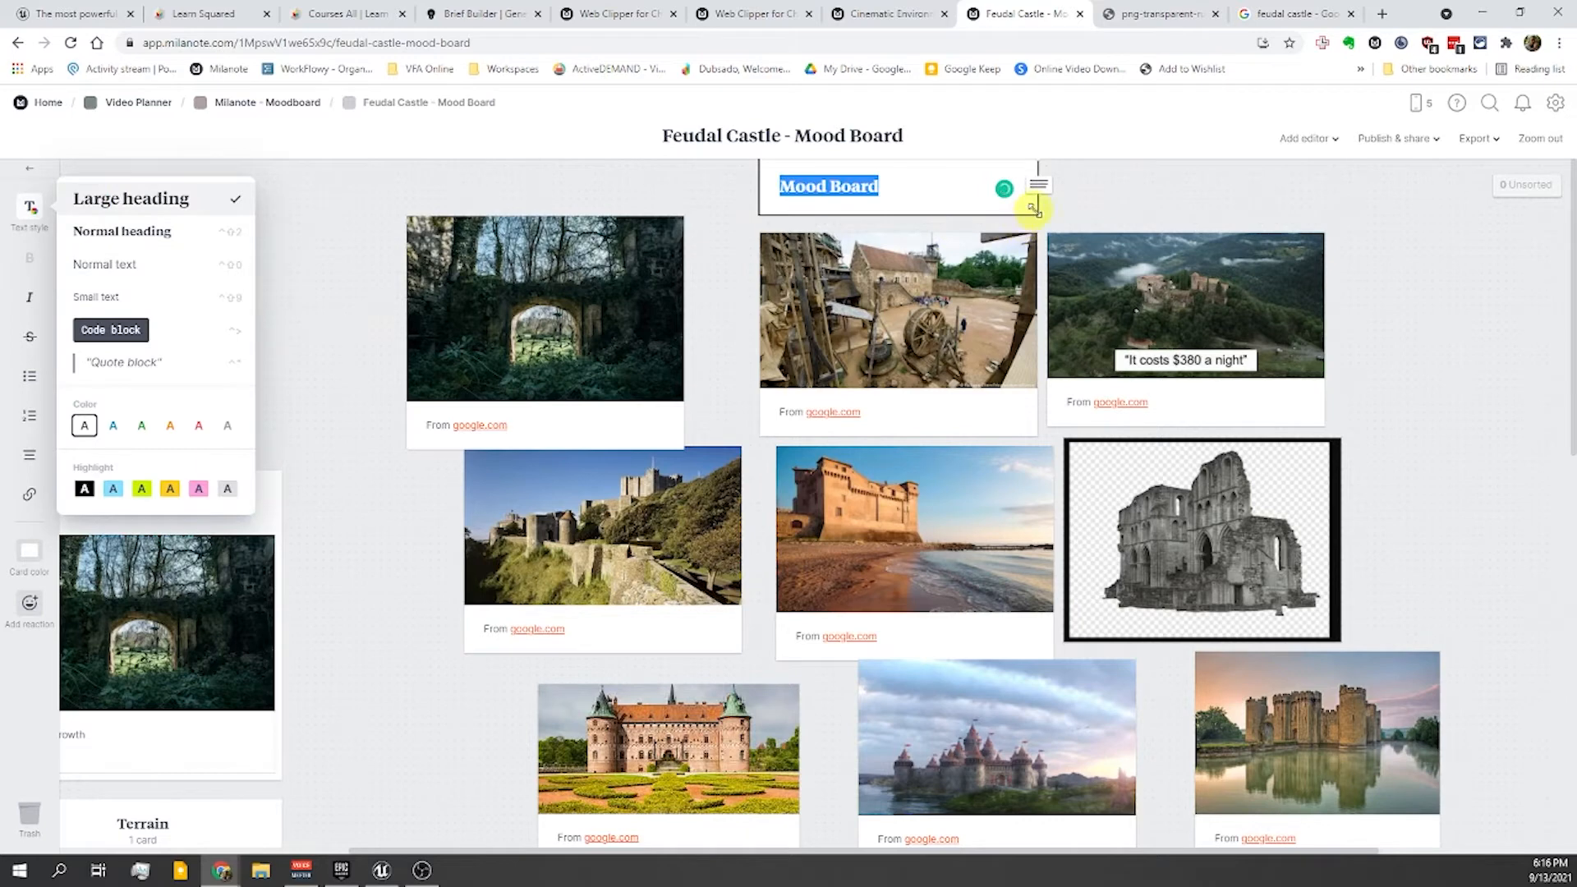
{"action": "left_click_drag", "start_coordinate": [1033, 209], "coordinate": [912, 204]}
- Draw a vertical dividing line between the category columns and the mood board pictures, spanning their full height
{"action": "left_click_drag", "start_coordinate": [329, 407], "coordinate": [754, 397]}
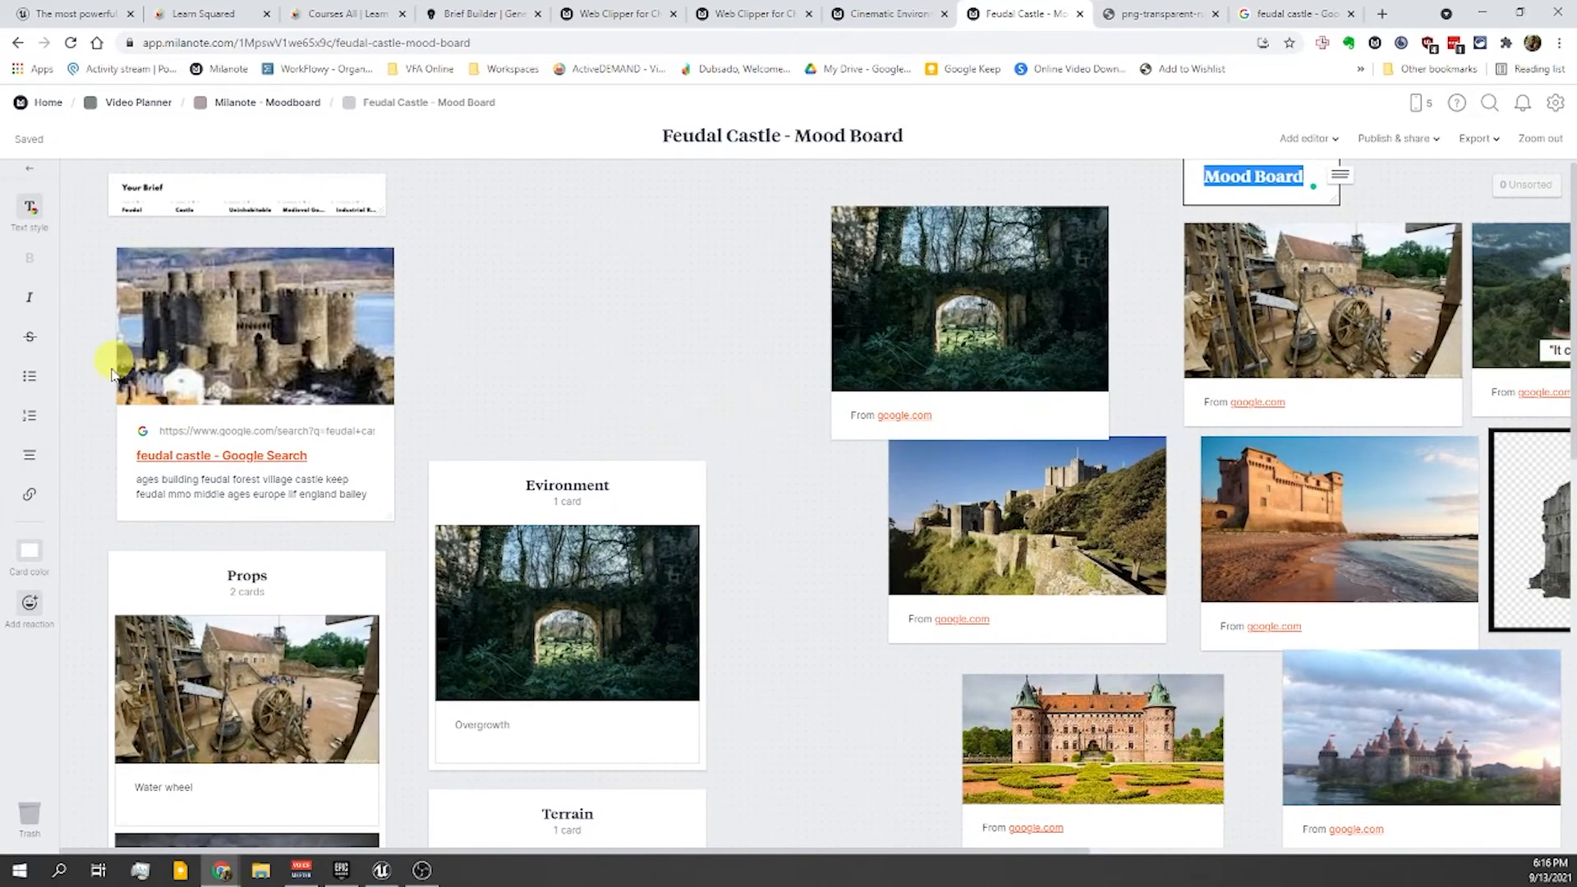
{"action": "left_click", "coordinate": [90, 460]}
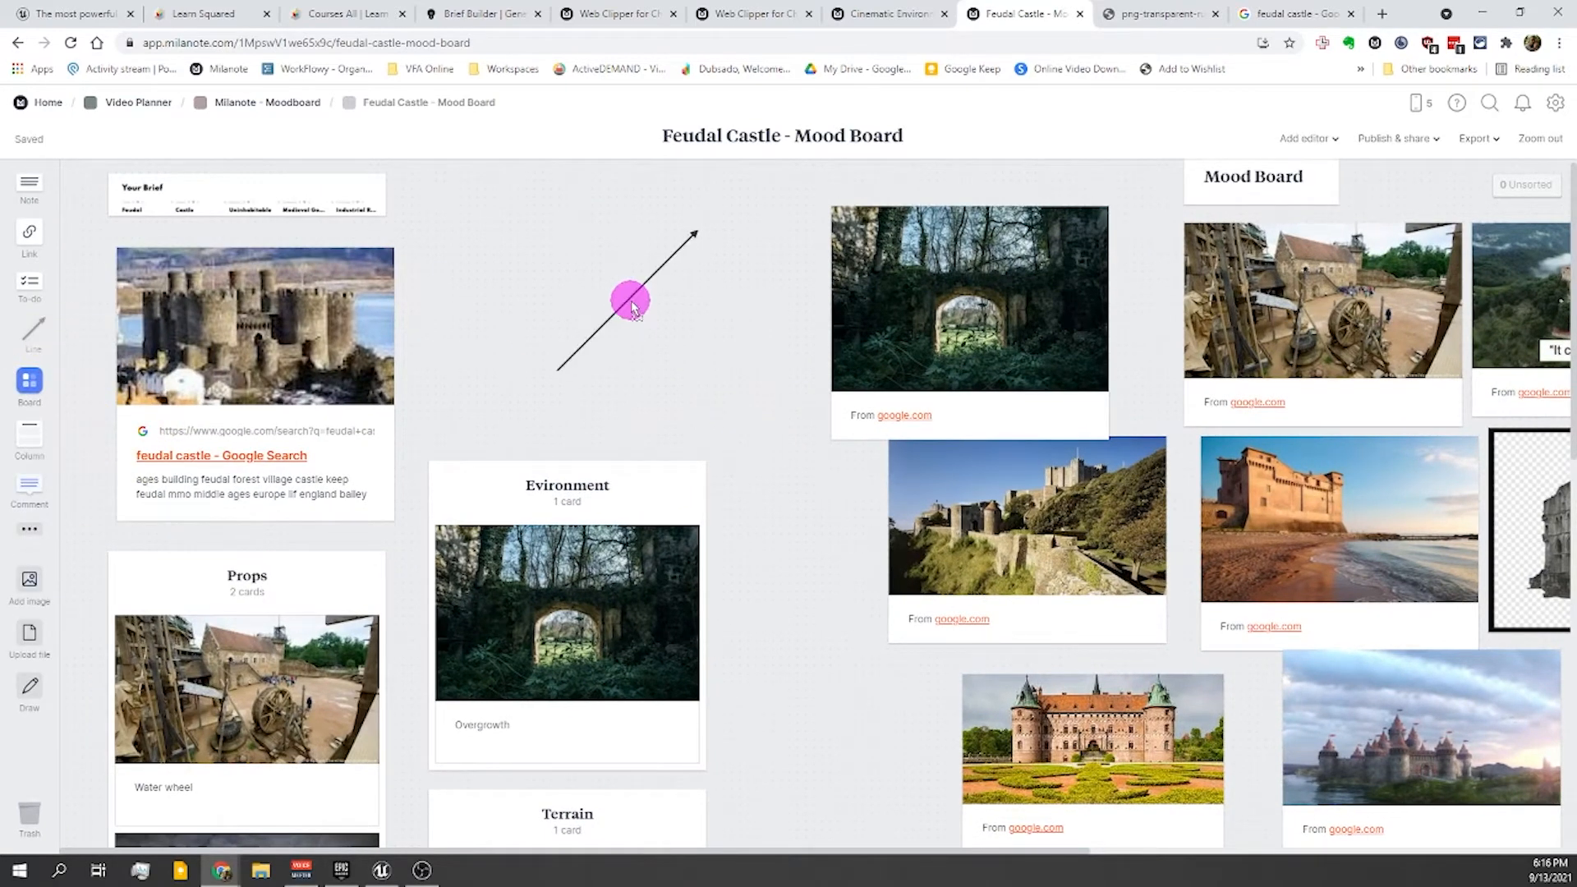
{"action": "left_click_drag", "start_coordinate": [628, 302], "coordinate": [689, 314]}
{"action": "left_click_drag", "start_coordinate": [615, 382], "coordinate": [759, 798]}
{"action": "scroll", "coordinate": [764, 789], "scroll_direction": "down", "scroll_amount": 6}
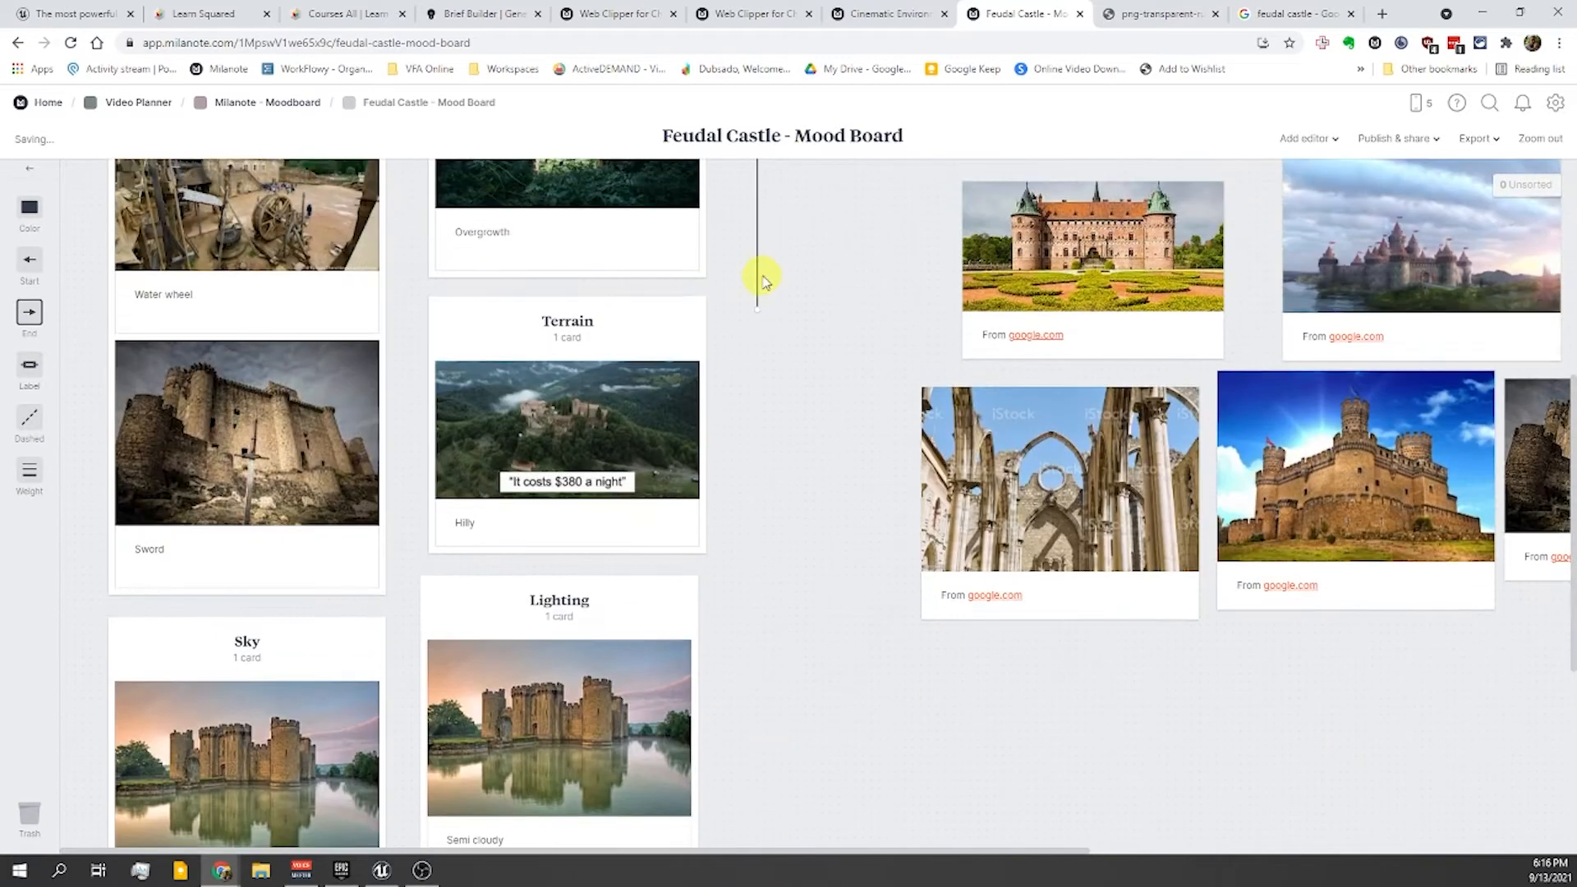
{"action": "scroll", "coordinate": [772, 787], "scroll_direction": "up", "scroll_amount": 6}
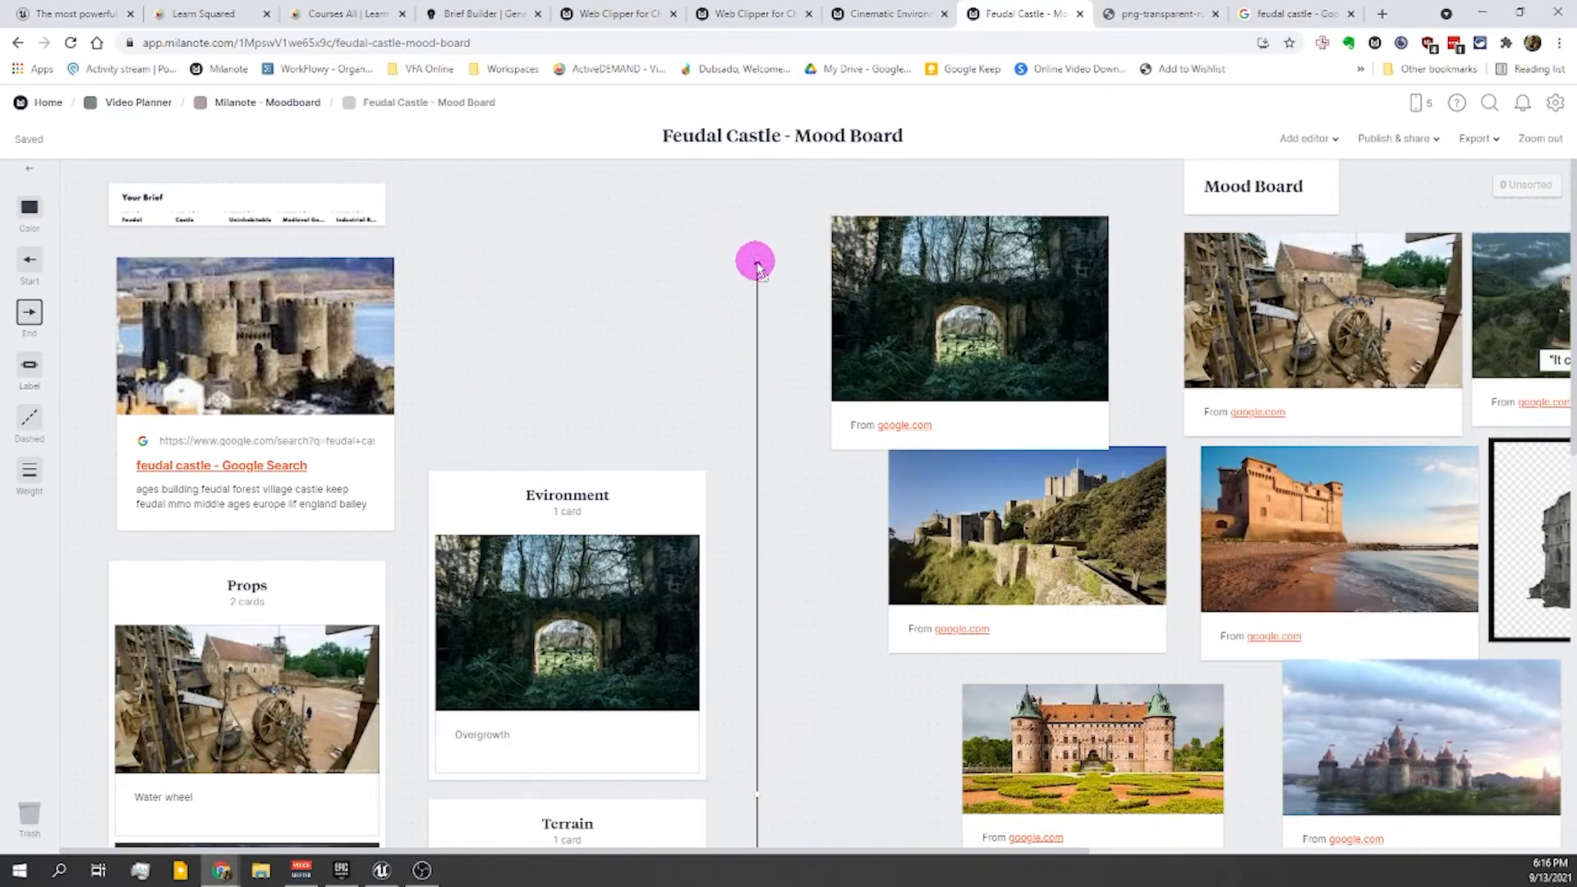
{"action": "left_click", "coordinate": [1540, 140]}
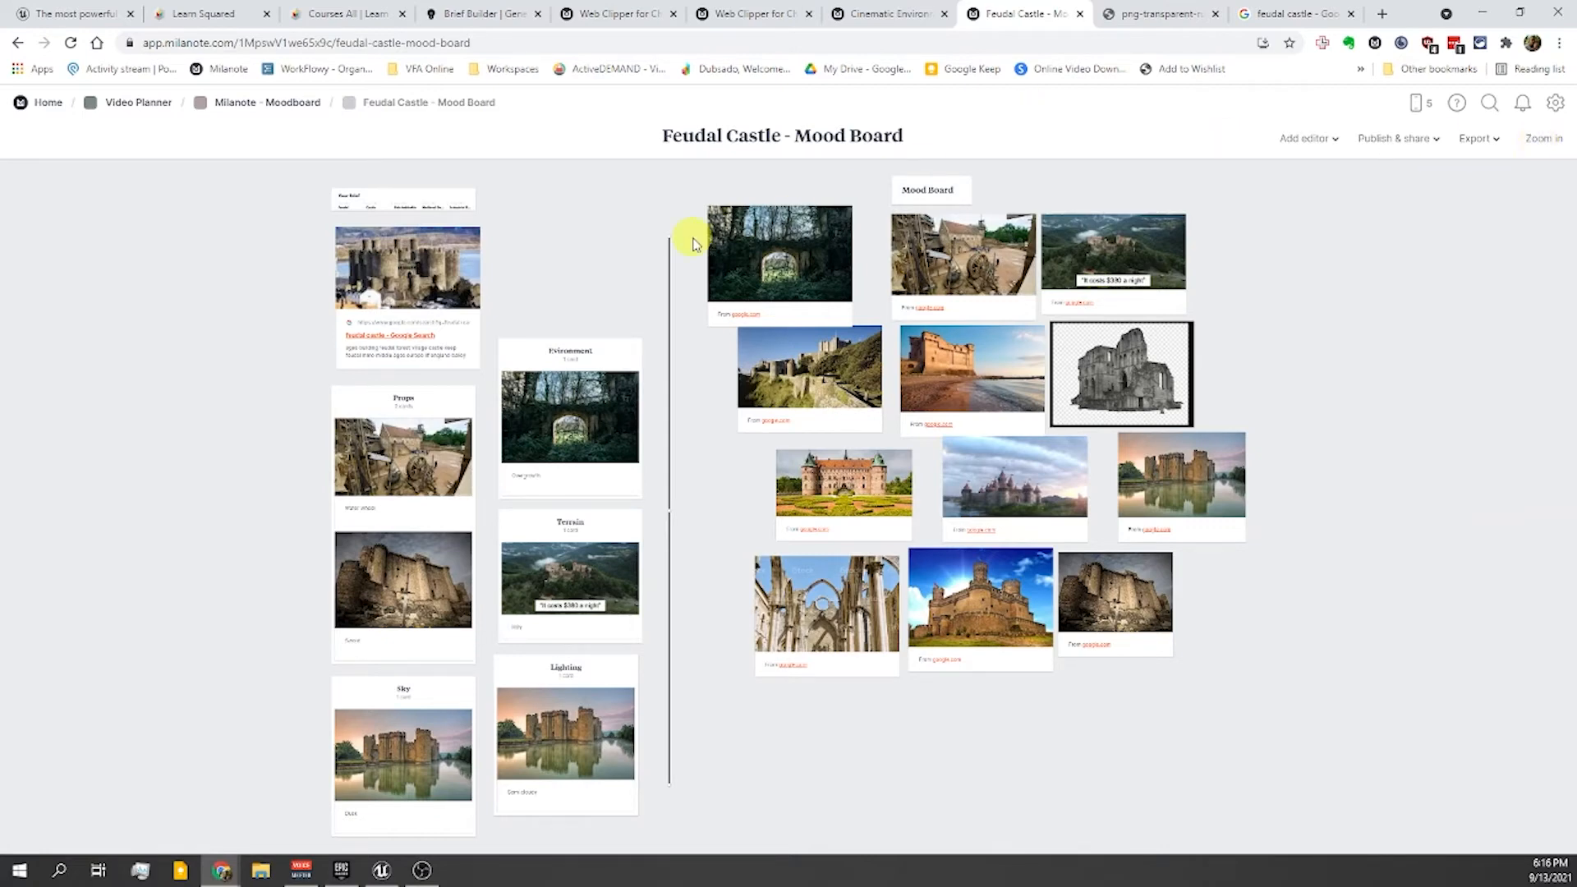
{"action": "double_click", "coordinate": [609, 229]}
{"action": "scroll", "coordinate": [565, 271], "scroll_direction": "down", "scroll_amount": 4}
{"action": "scroll", "coordinate": [575, 258], "scroll_direction": "up", "scroll_amount": 4}
- Duplicate Feudal Castle - Mood Board beside the original on the Milanote - Moodboard parent board and convert the copy to a template
{"action": "left_click", "coordinate": [296, 103]}
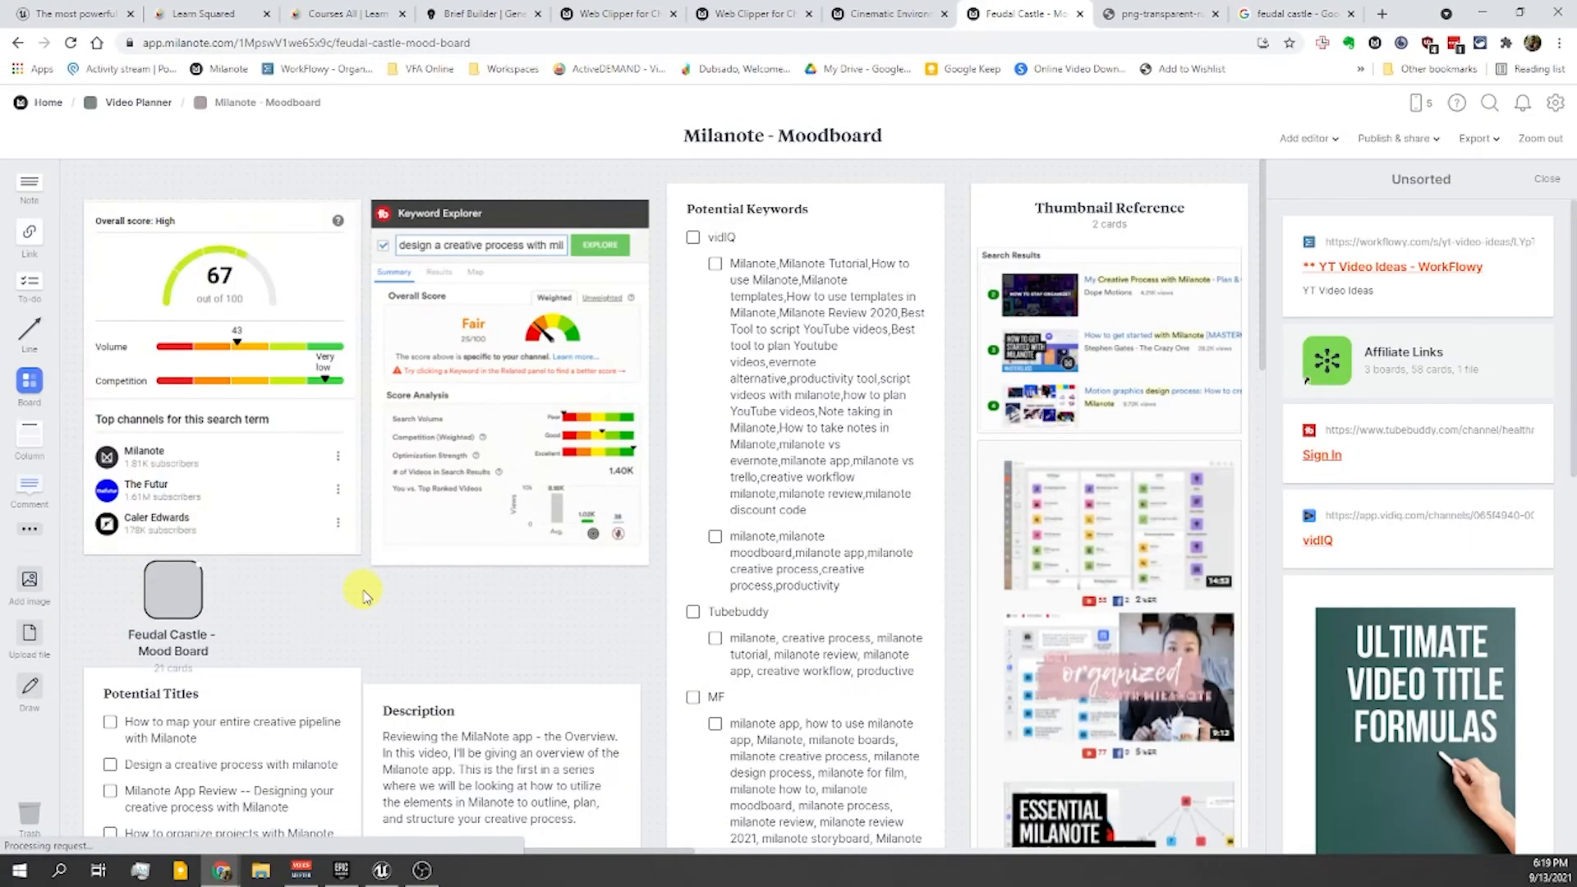
{"action": "left_click", "coordinate": [173, 590]}
{"action": "left_click", "coordinate": [272, 105]}
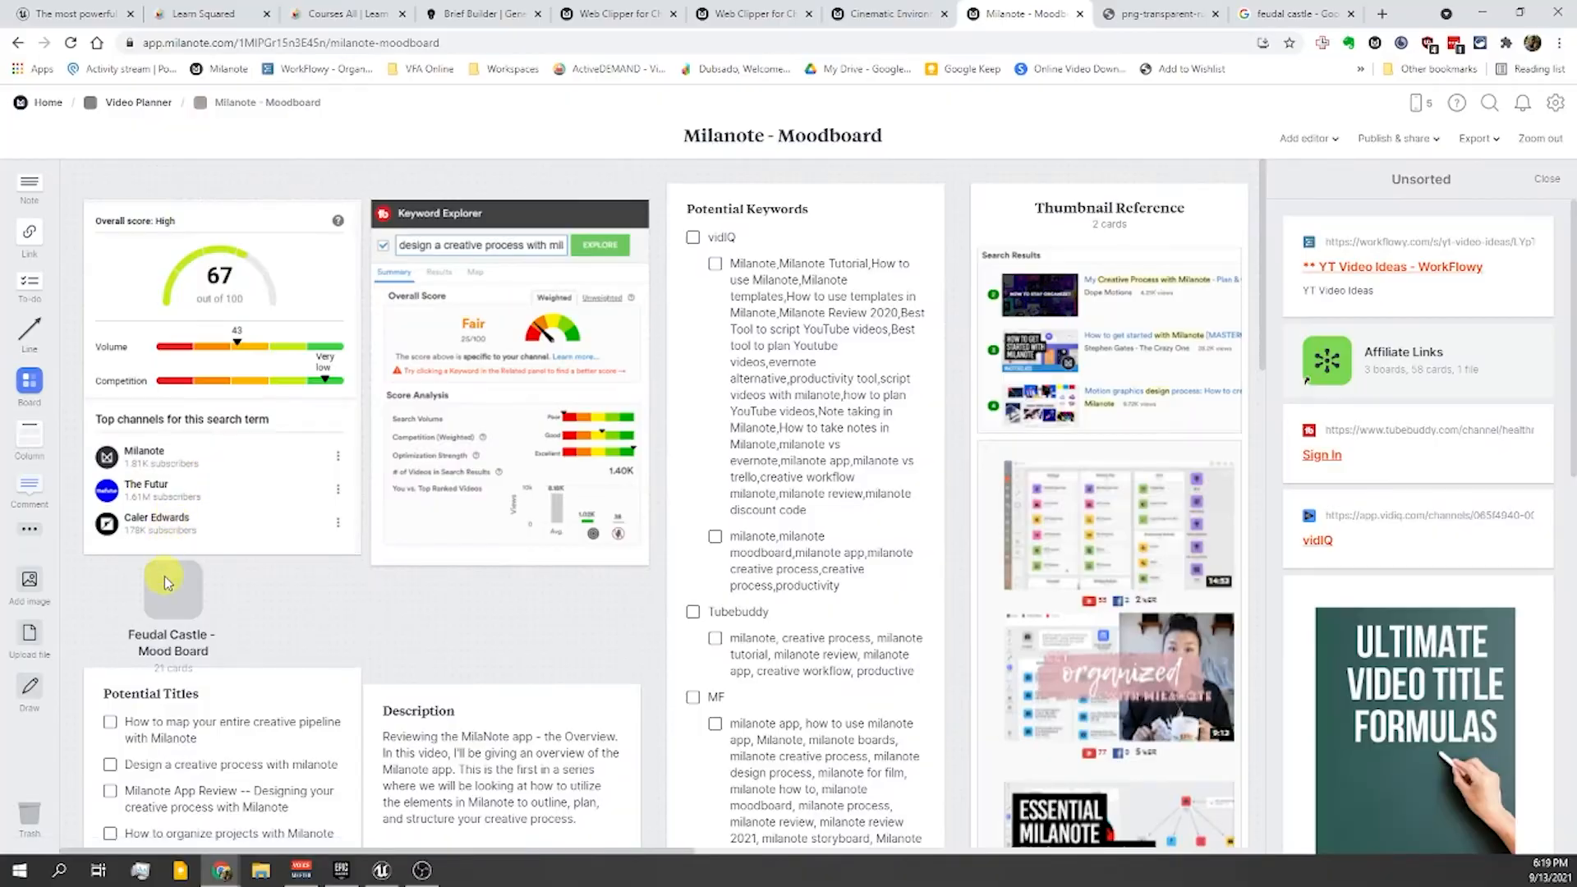
{"action": "right_click", "coordinate": [165, 586]}
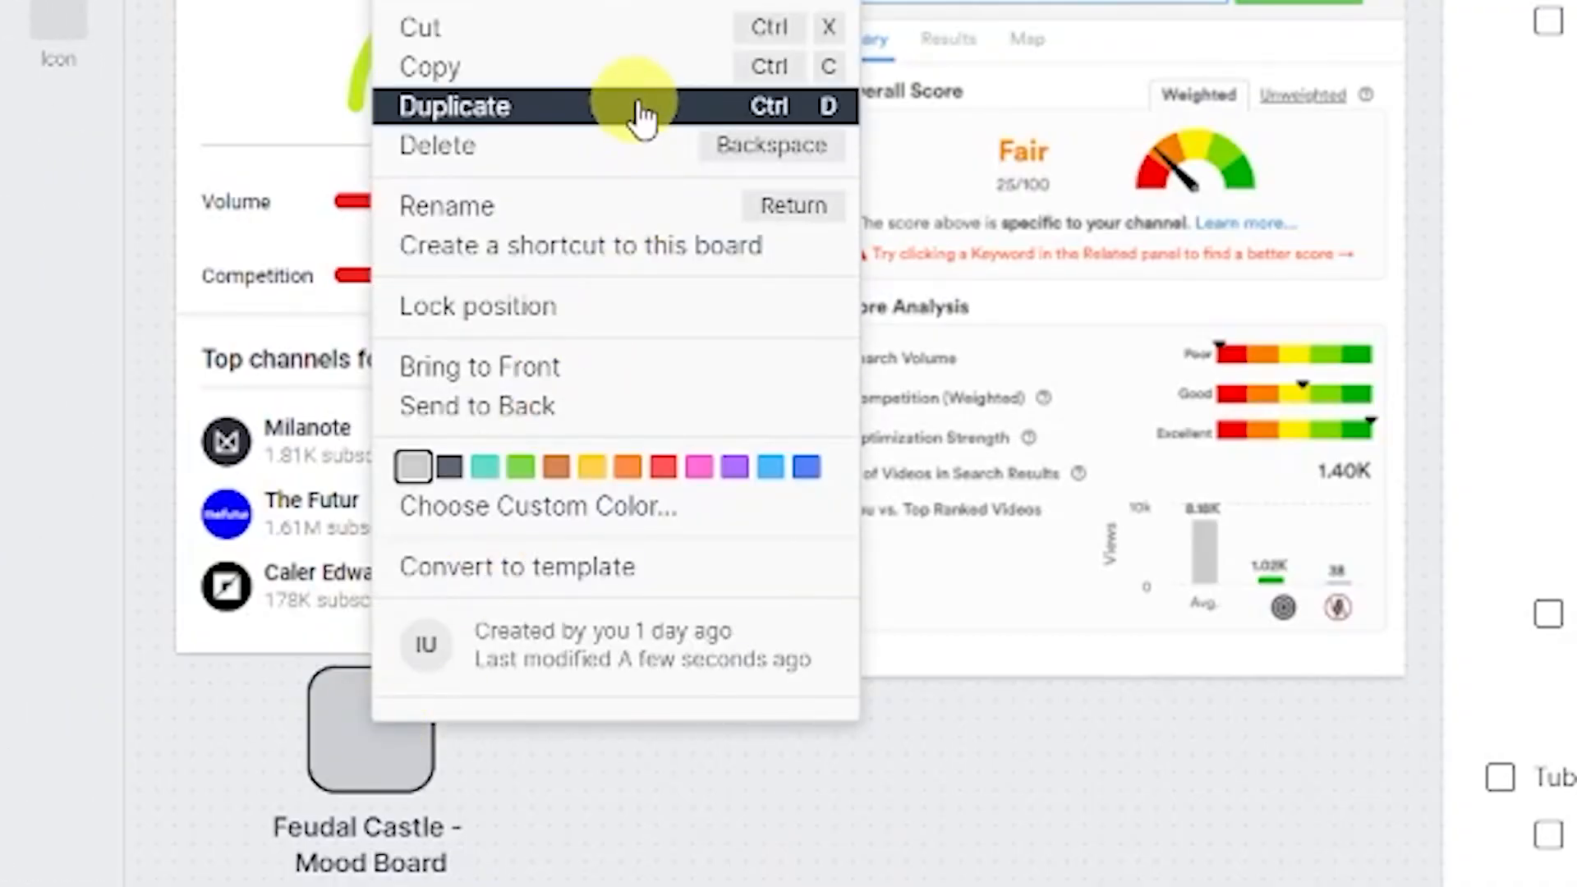
{"action": "left_click", "coordinate": [633, 111]}
{"action": "left_click_drag", "start_coordinate": [406, 801], "coordinate": [639, 760]}
{"action": "right_click", "coordinate": [801, 600]}
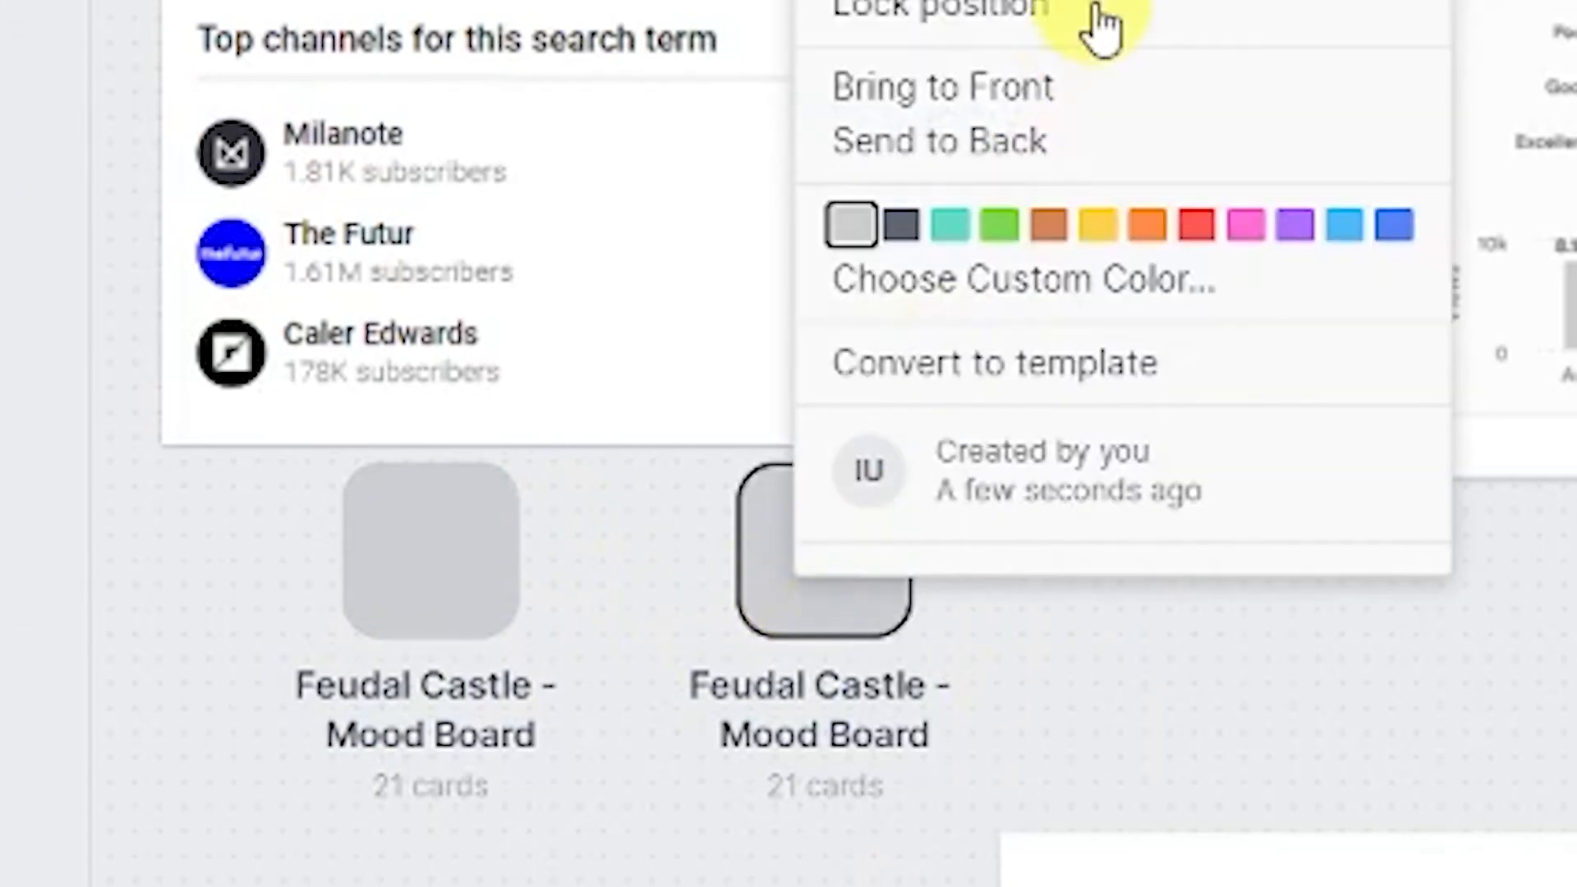
{"action": "left_click", "coordinate": [1132, 374]}
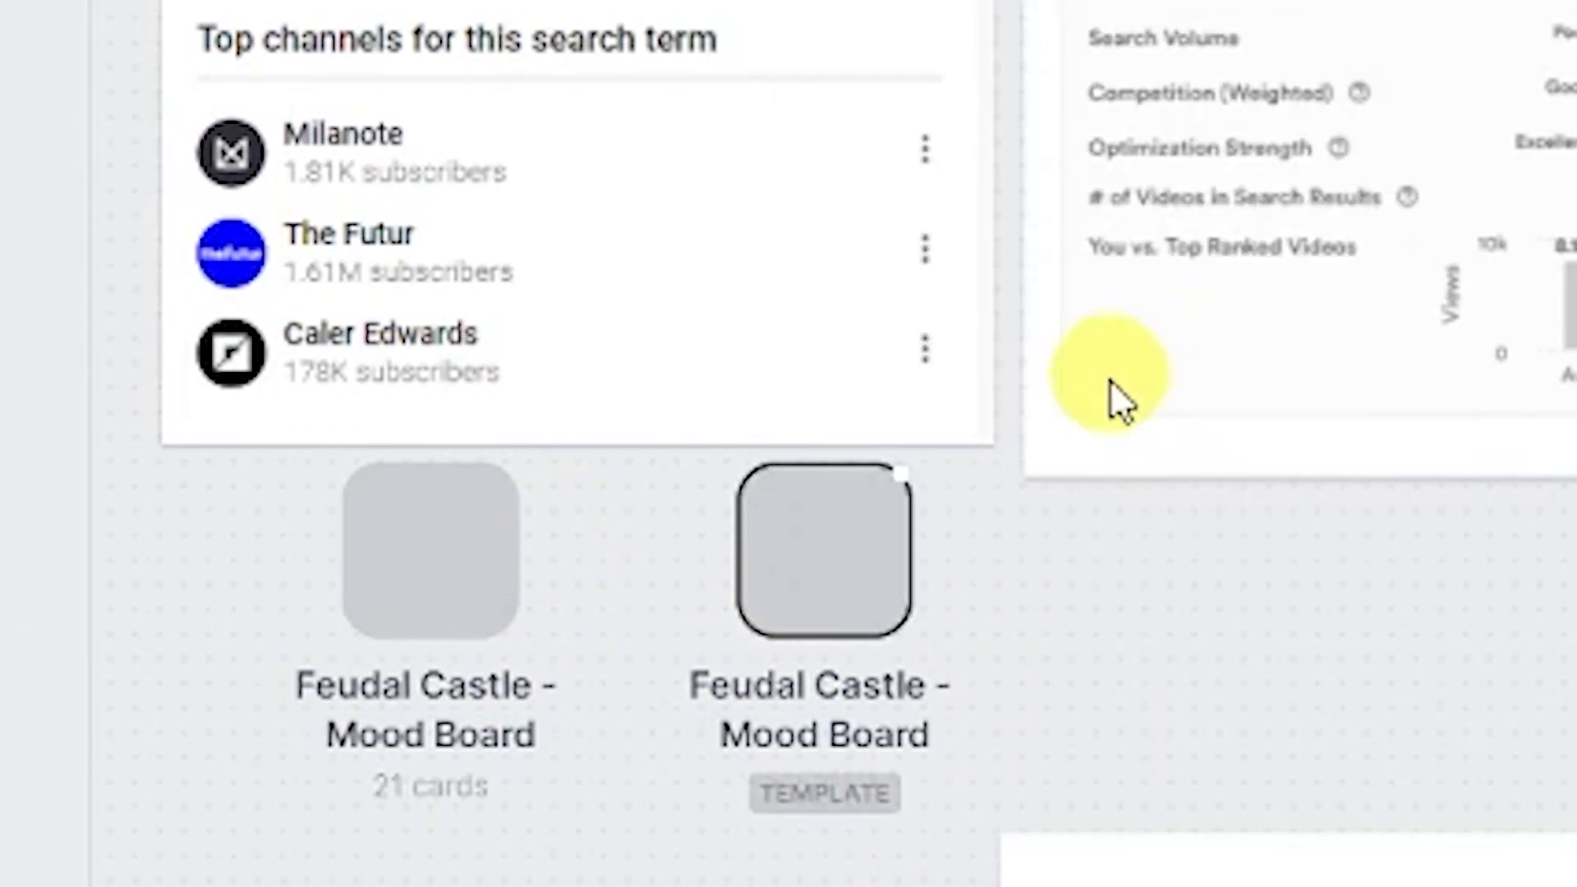
- Open the template board and delete its brief, the feudal castle search card and the images inside the category columns
{"action": "double_click", "coordinate": [836, 586]}
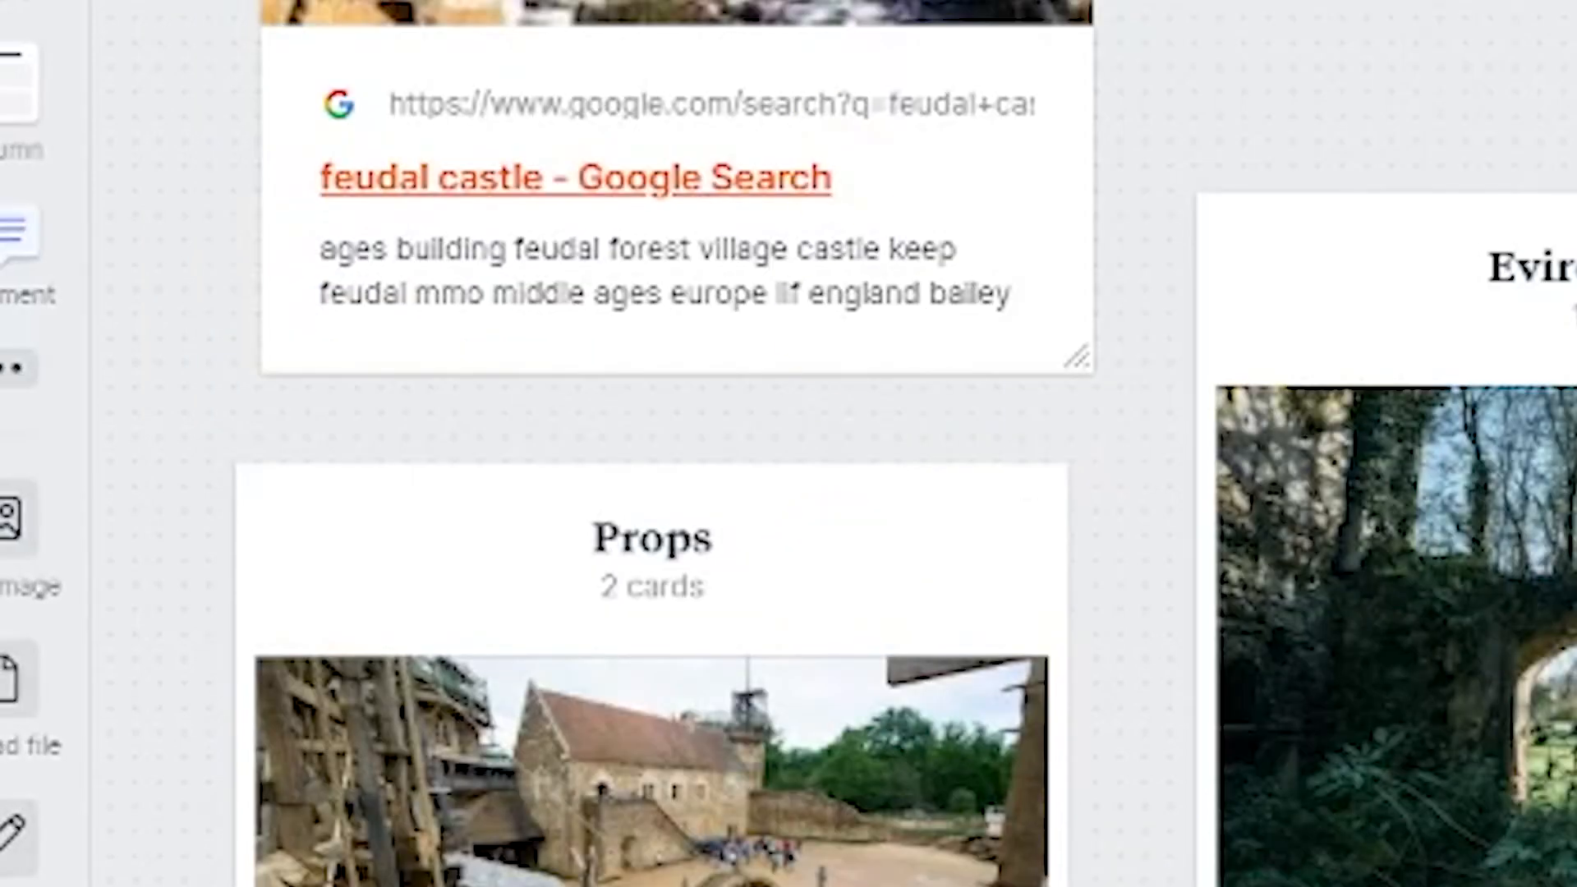
{"action": "left_click", "coordinate": [253, 310]}
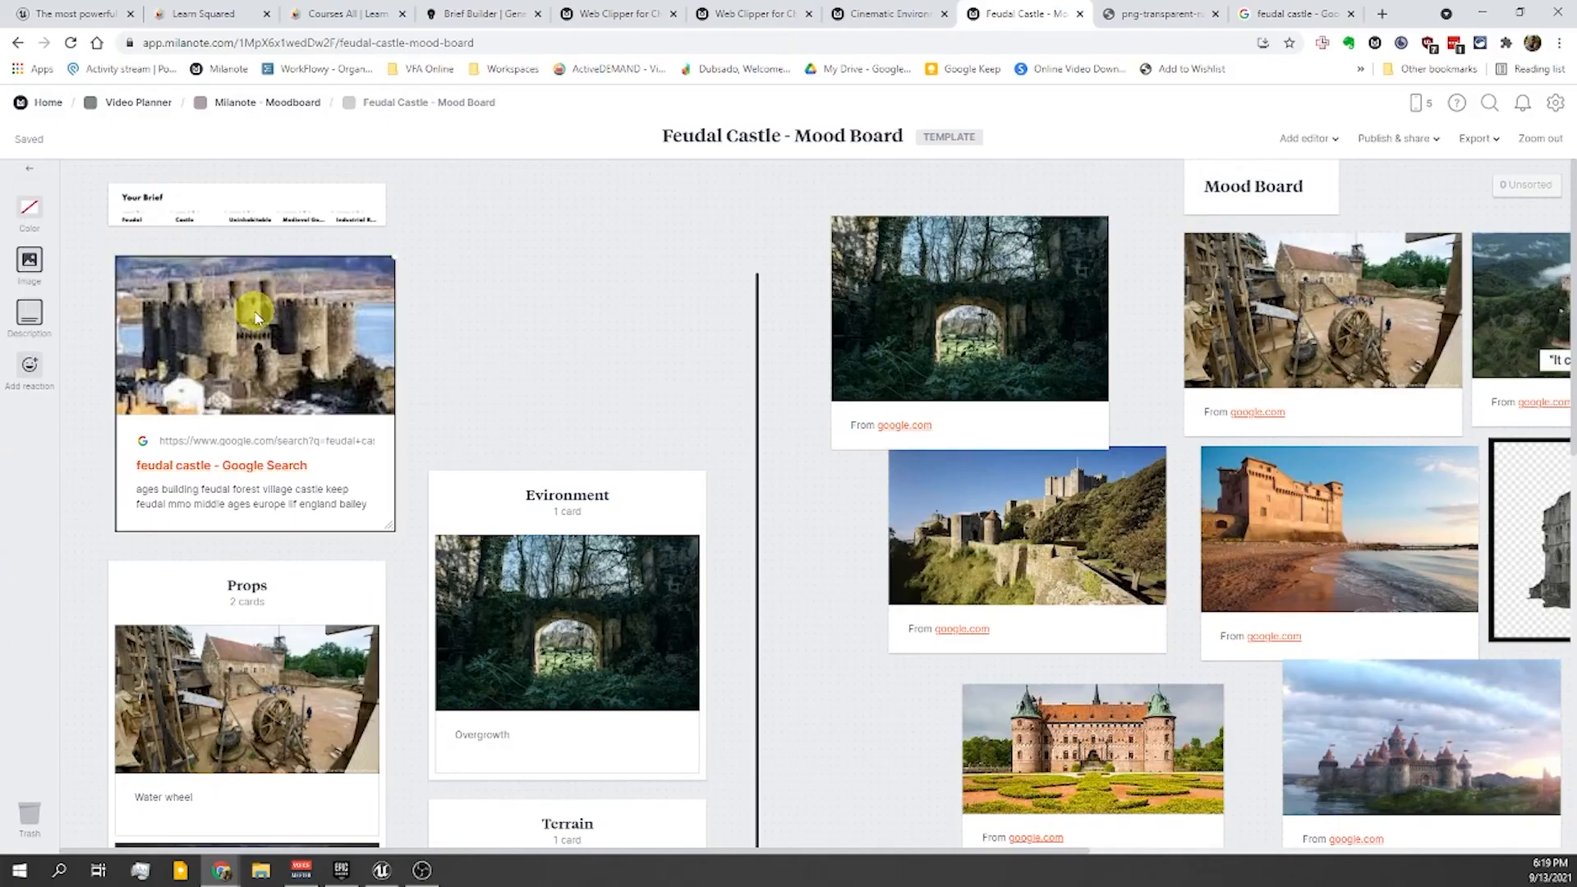
{"action": "key", "text": "Delete"}
{"action": "left_click", "coordinate": [567, 633]}
{"action": "key", "text": "Delete"}
{"action": "left_click", "coordinate": [188, 204]}
{"action": "key", "text": "Delete"}
{"action": "scroll", "coordinate": [299, 698], "scroll_direction": "down", "scroll_amount": 2}
{"action": "left_click", "coordinate": [540, 749]}
{"action": "key", "text": "Delete"}
- Delete all castle pictures beside the dividing line, keeping the Mood Board heading
{"action": "scroll", "coordinate": [243, 627], "scroll_direction": "up", "scroll_amount": 2}
{"action": "scroll", "coordinate": [243, 626], "scroll_direction": "right", "scroll_amount": 4}
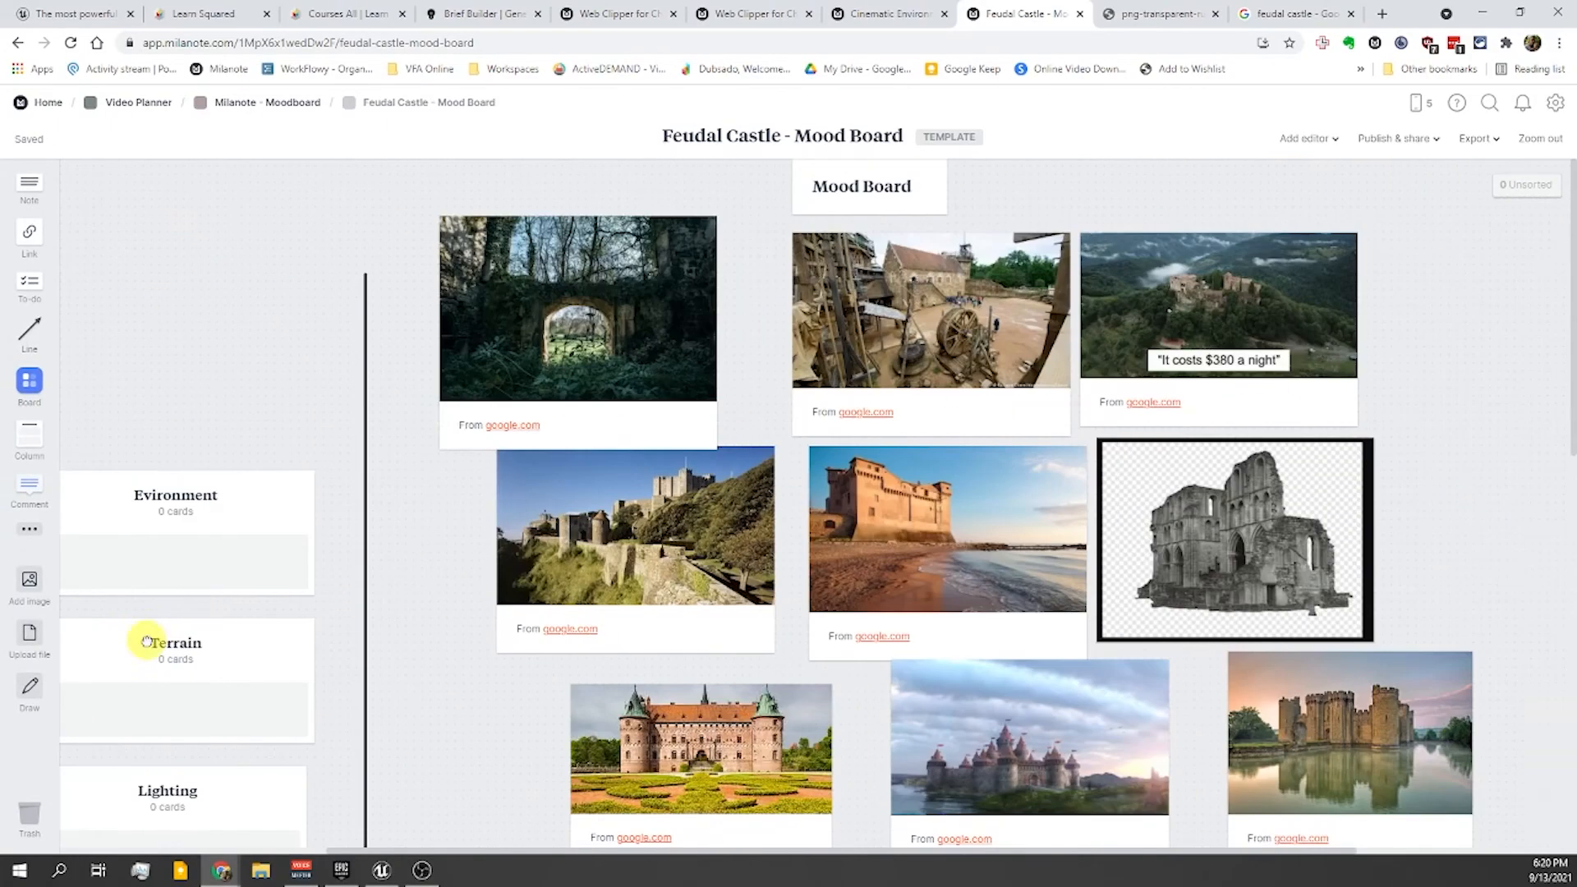
{"action": "left_click_drag", "start_coordinate": [408, 363], "coordinate": [1299, 718]}
{"action": "key", "text": "Delete"}
{"action": "scroll", "coordinate": [766, 649], "scroll_direction": "down", "scroll_amount": 2}
{"action": "left_click", "coordinate": [766, 648]}
{"action": "key", "text": "Delete"}
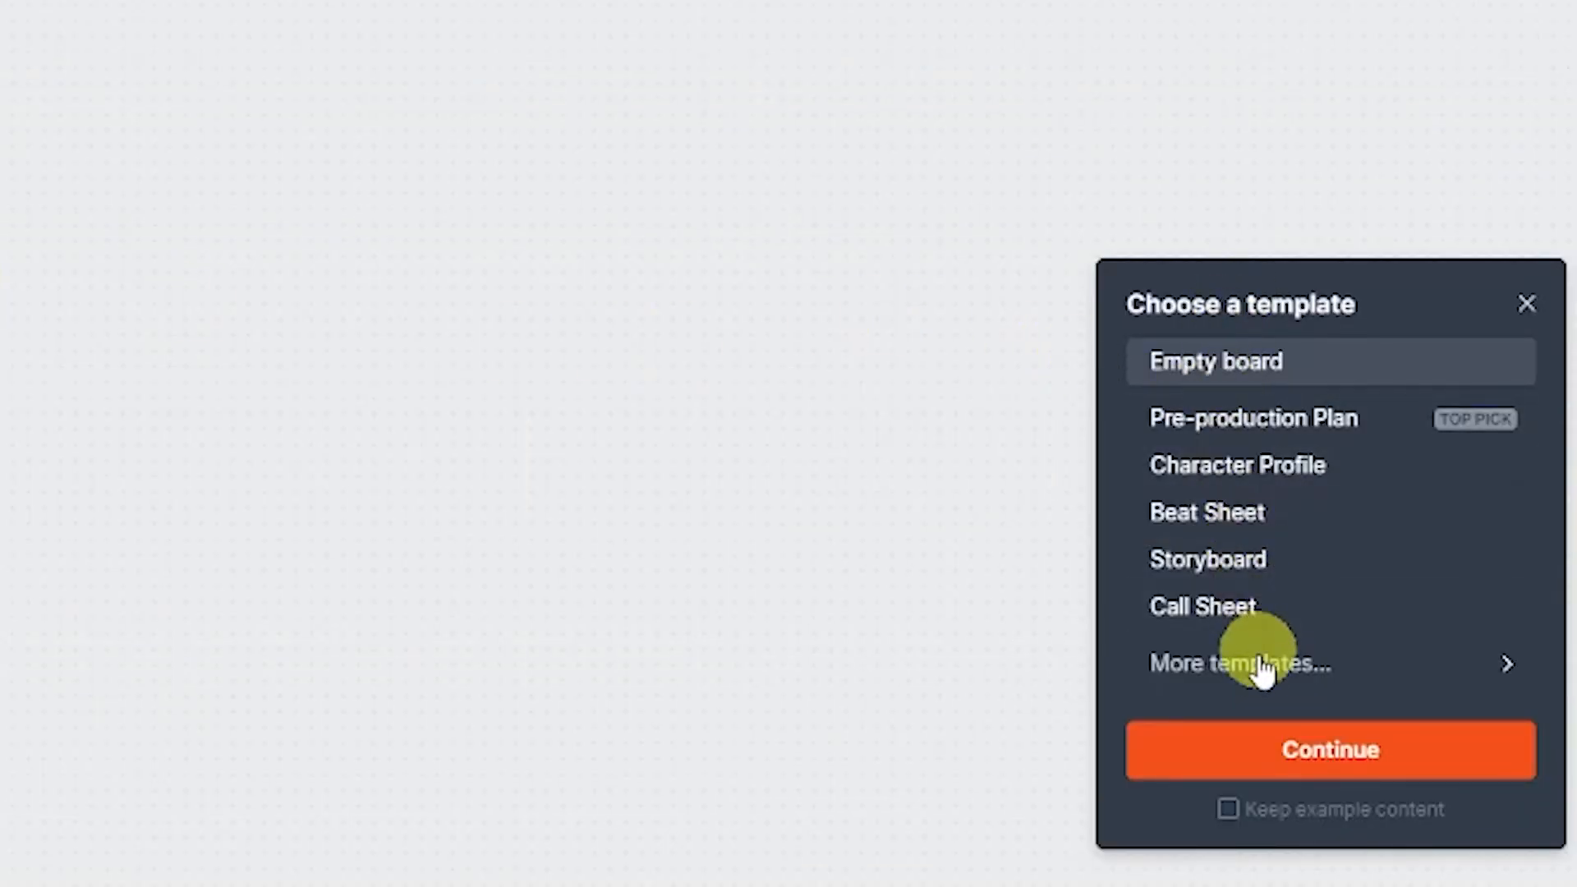
- Apply the custom template Feudal Castle - Mood Board to the new empty board
{"action": "left_click", "coordinate": [1263, 675]}
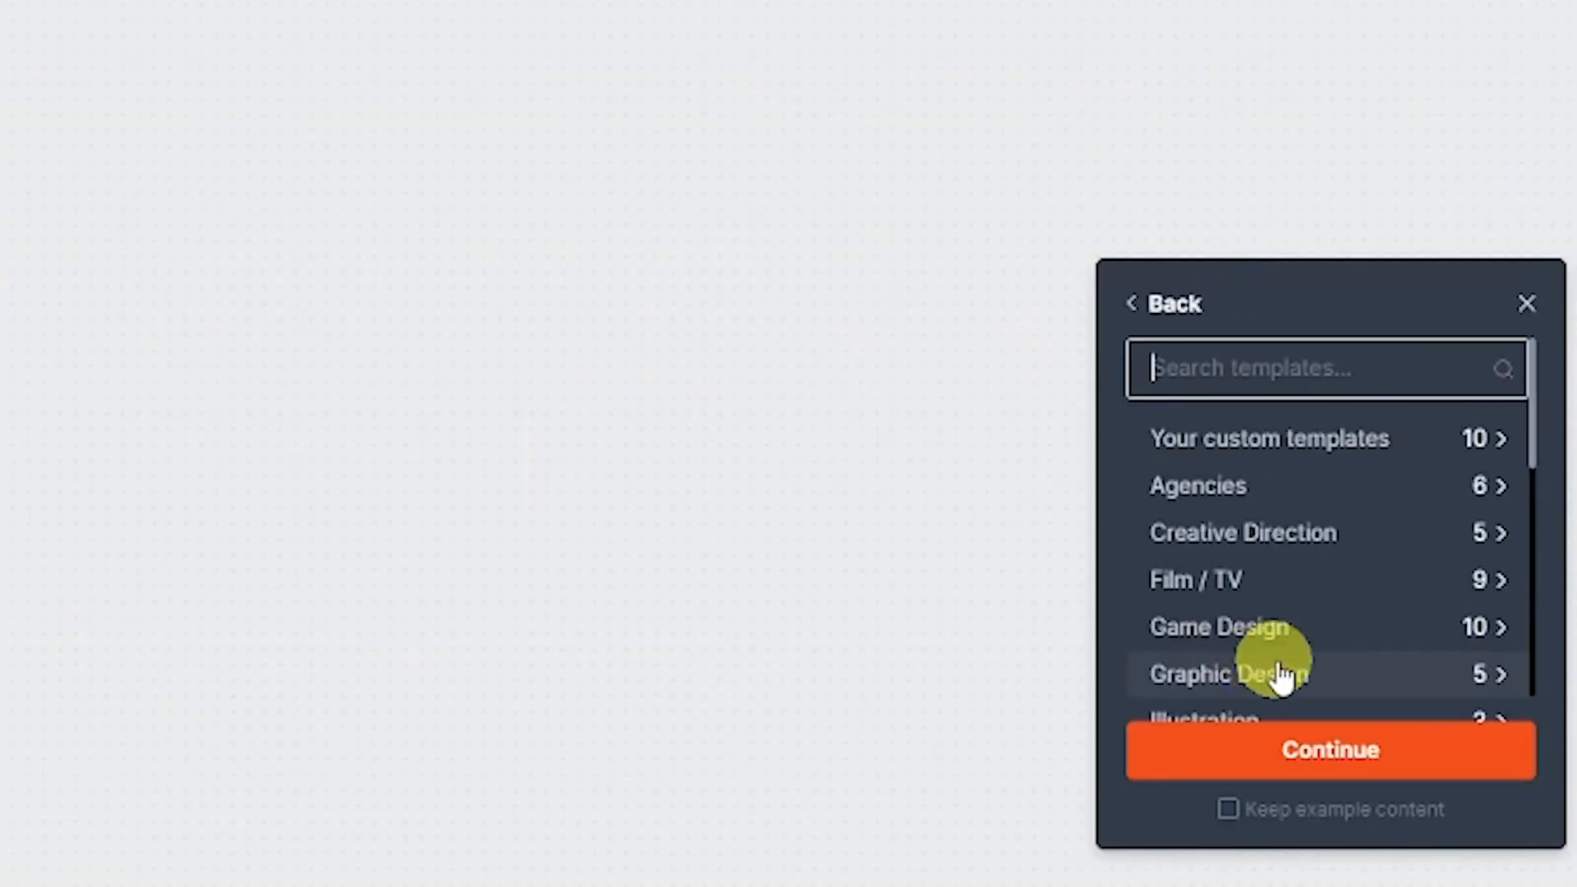
{"action": "left_click", "coordinate": [1285, 444]}
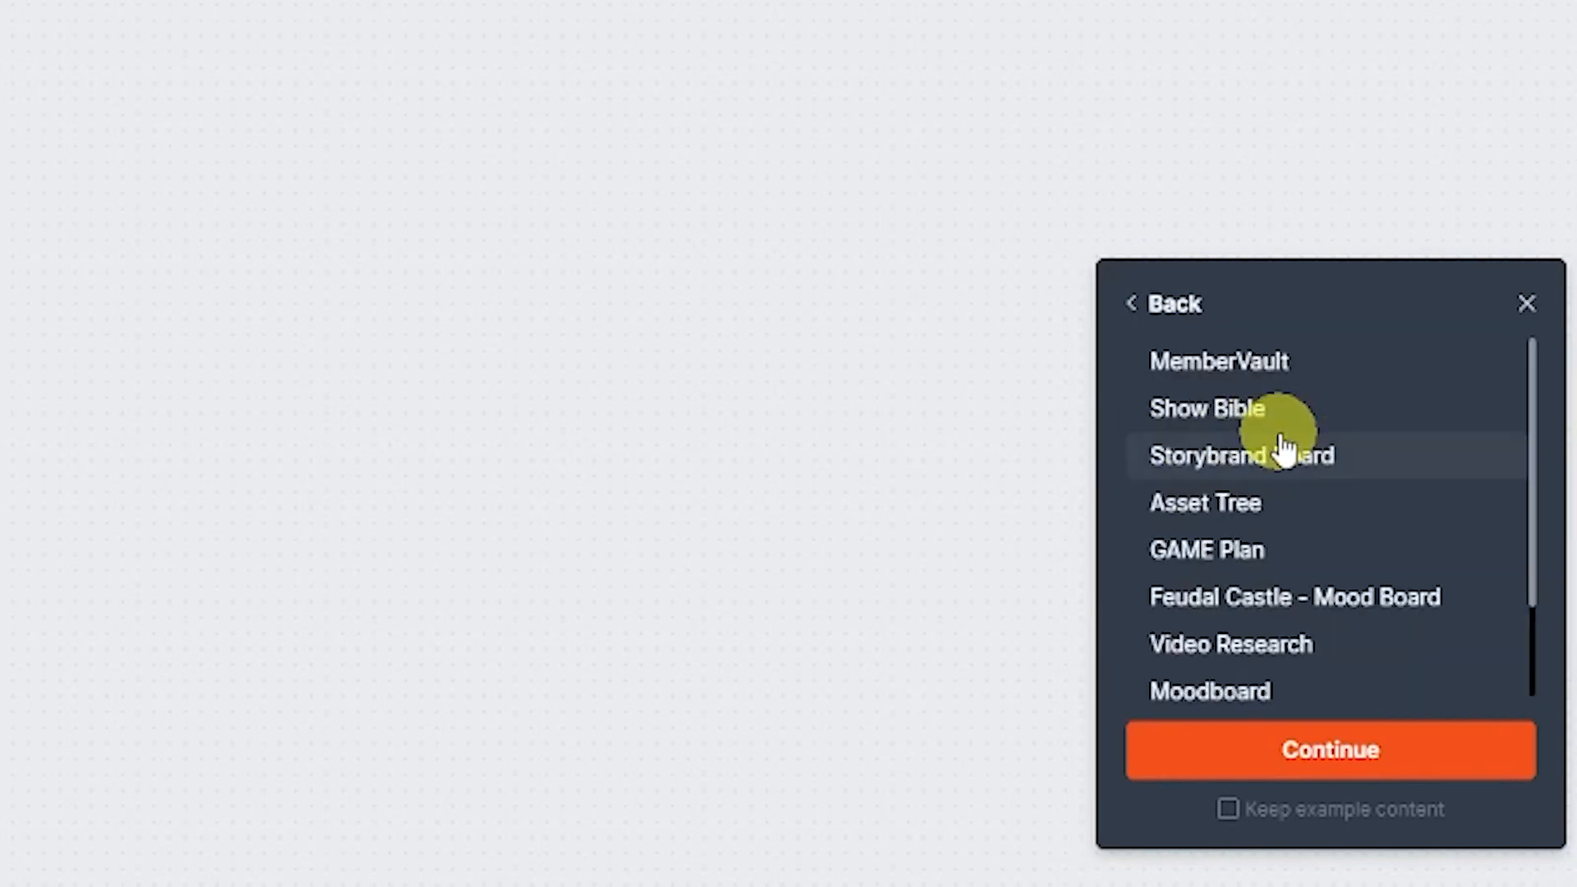
{"action": "left_click", "coordinate": [1342, 616]}
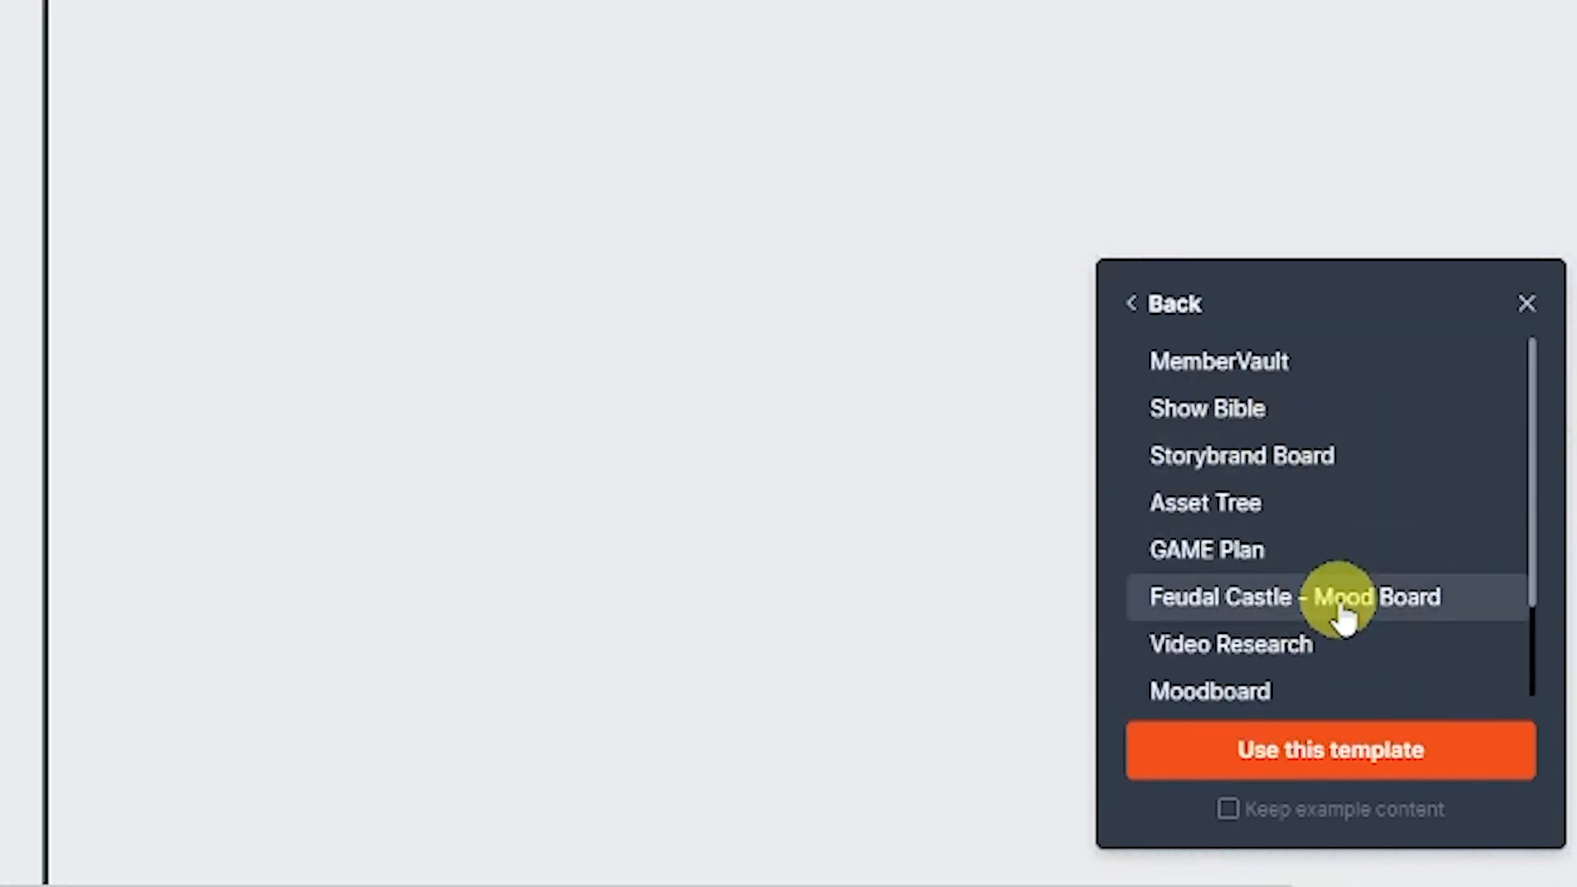
{"action": "left_click", "coordinate": [1359, 761]}
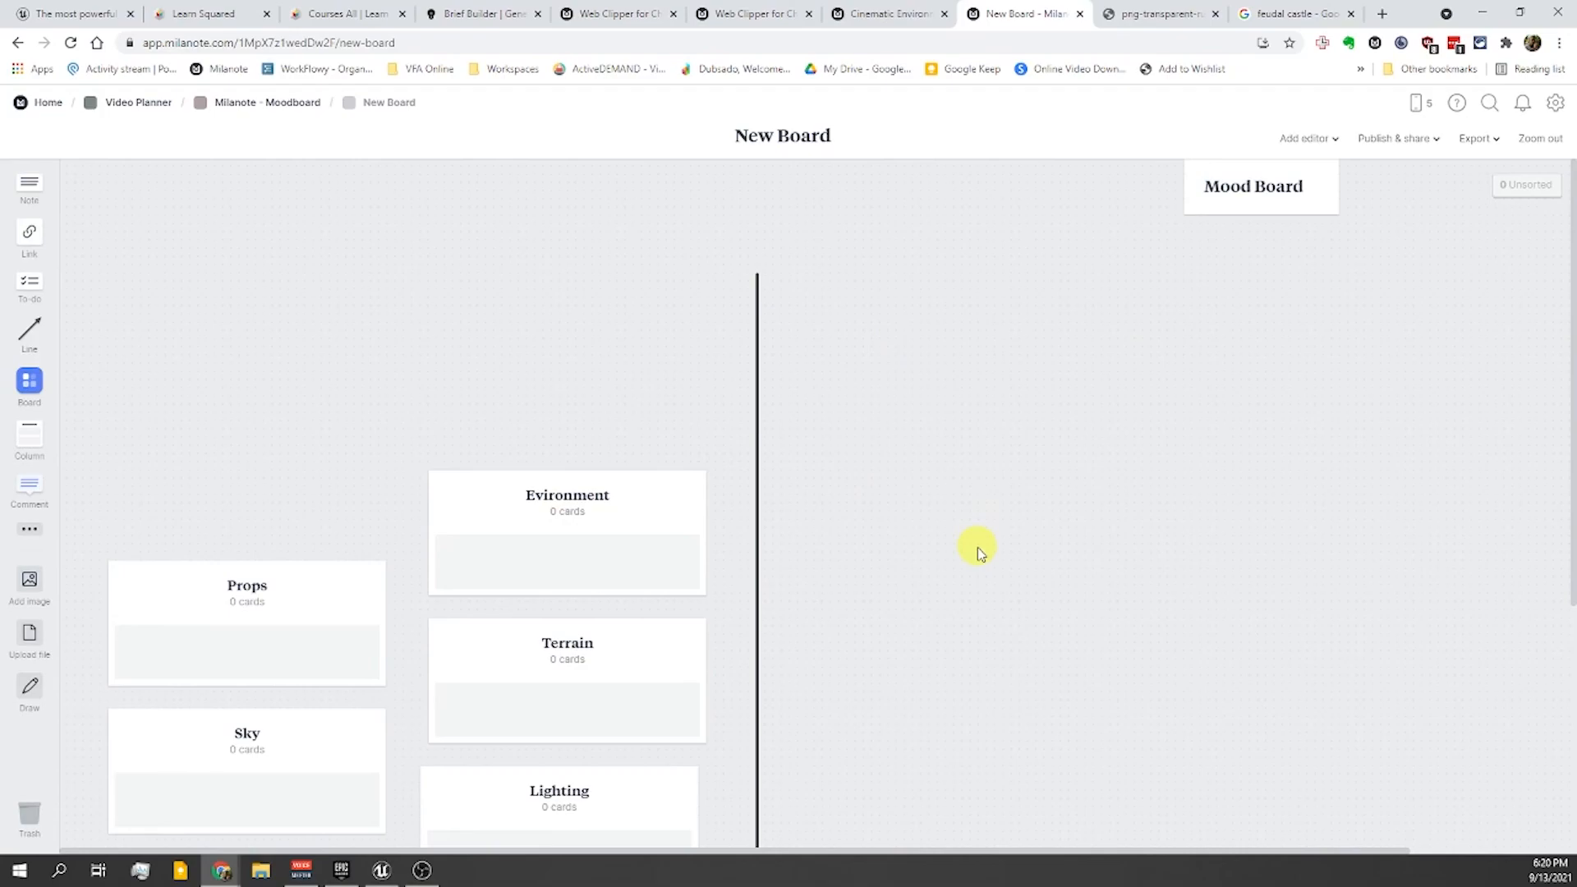